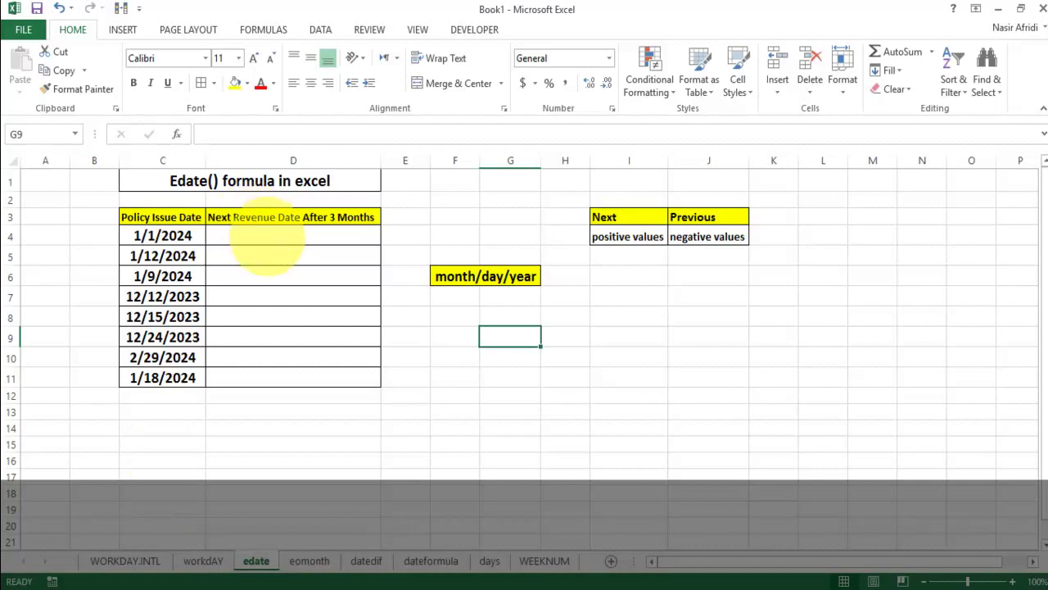
Enter =EDATE(C4,3) in D4 so it shows 4/1/2024
click(266, 238)
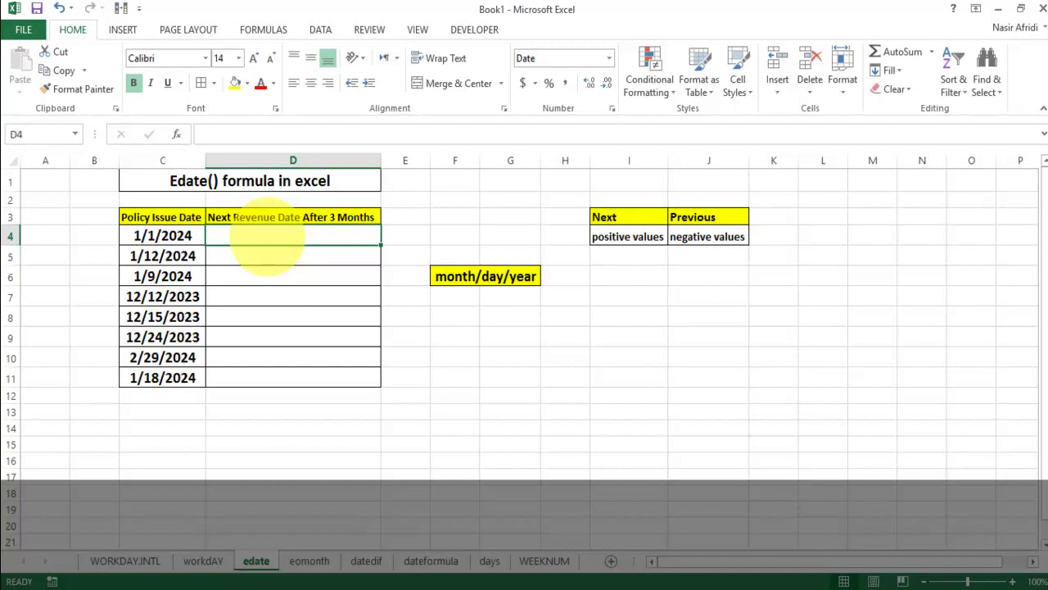
text(=)
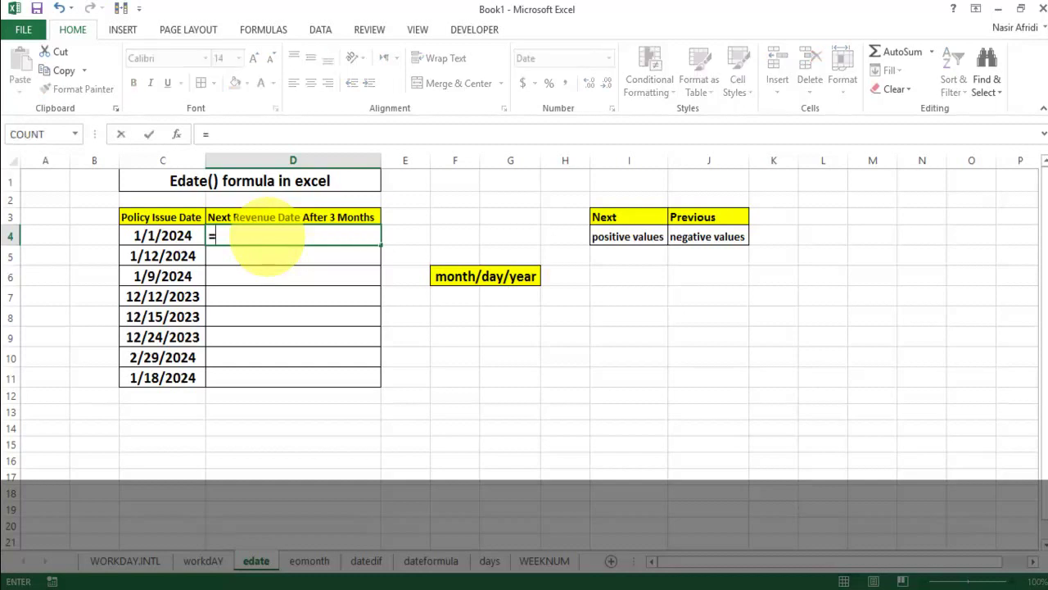
text(ed)
key(Tab)
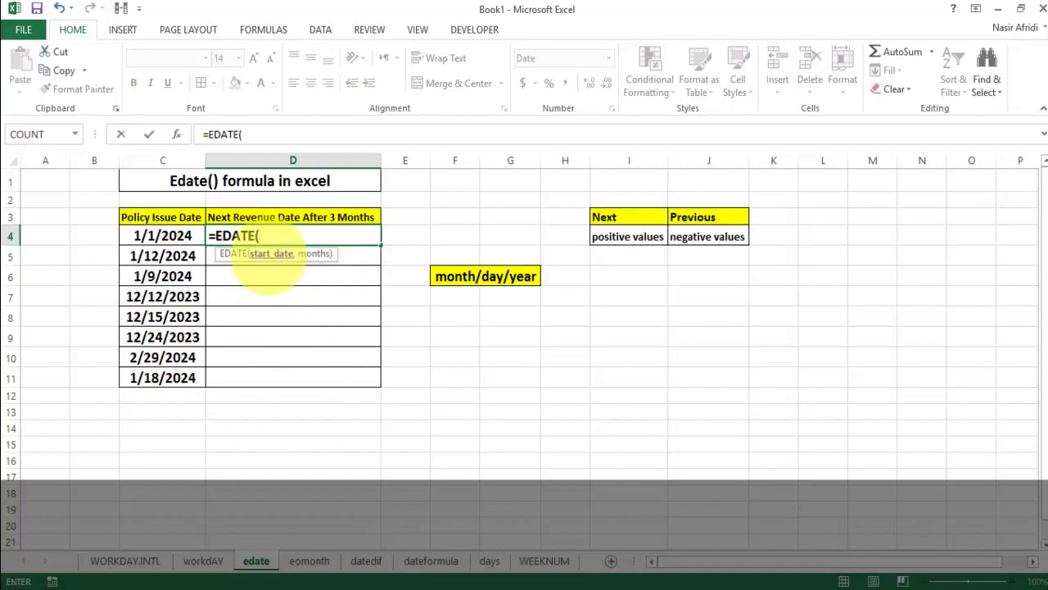
click(162, 236)
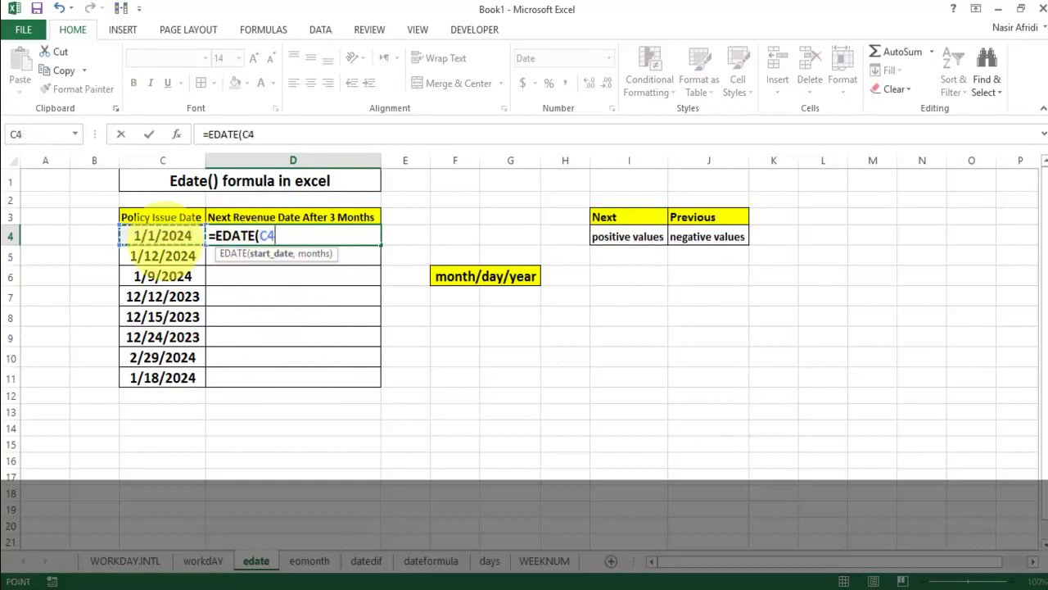
text(,)
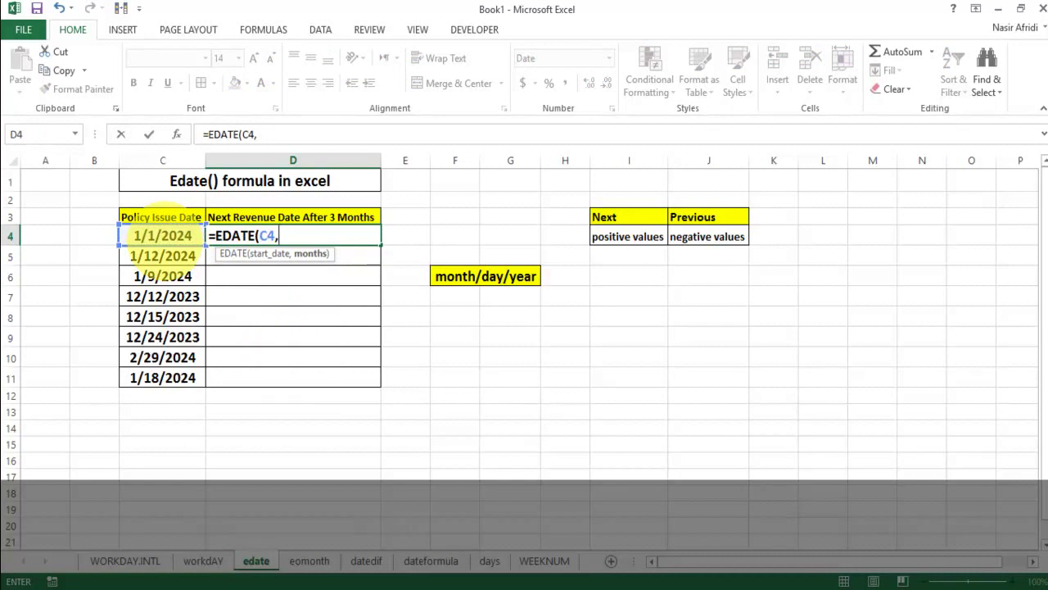
text(3)
text())
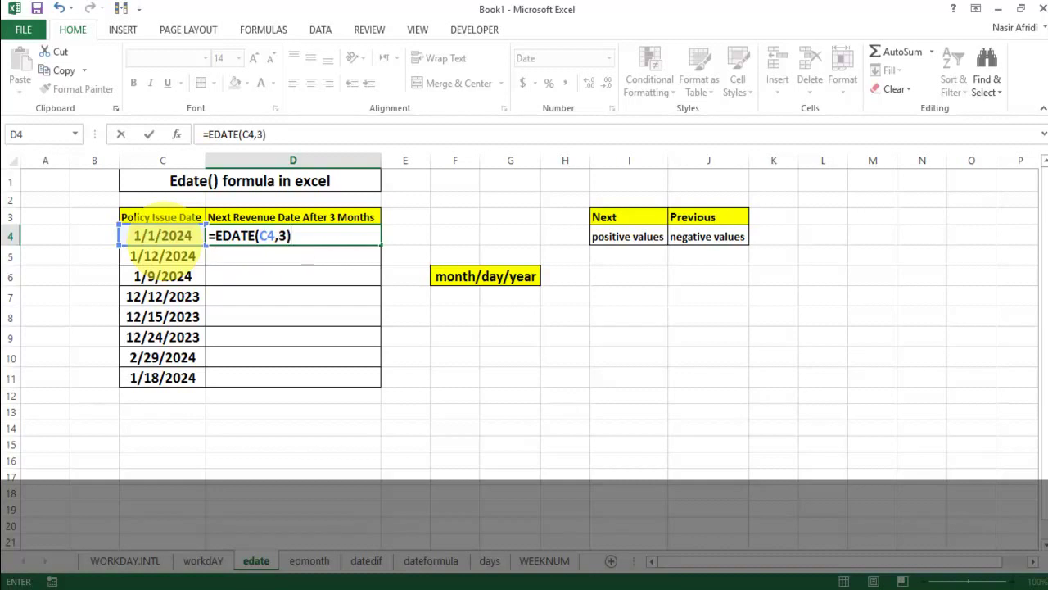
key(Return)
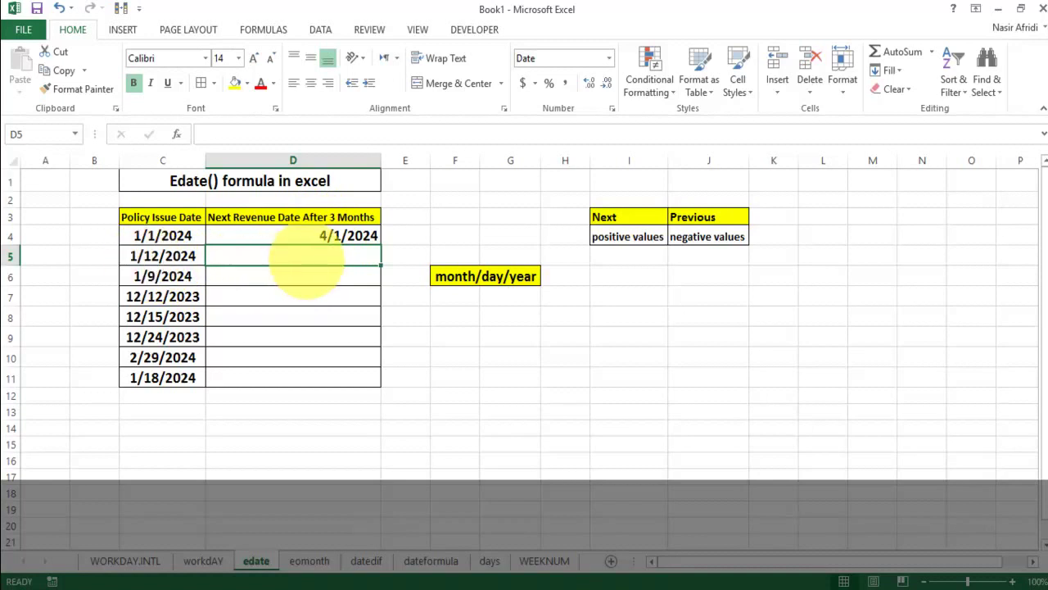
Enter =EDATE(C5,-4) in D5, going four months back from 1/12/2024 to 9/12/2023
click(197, 256)
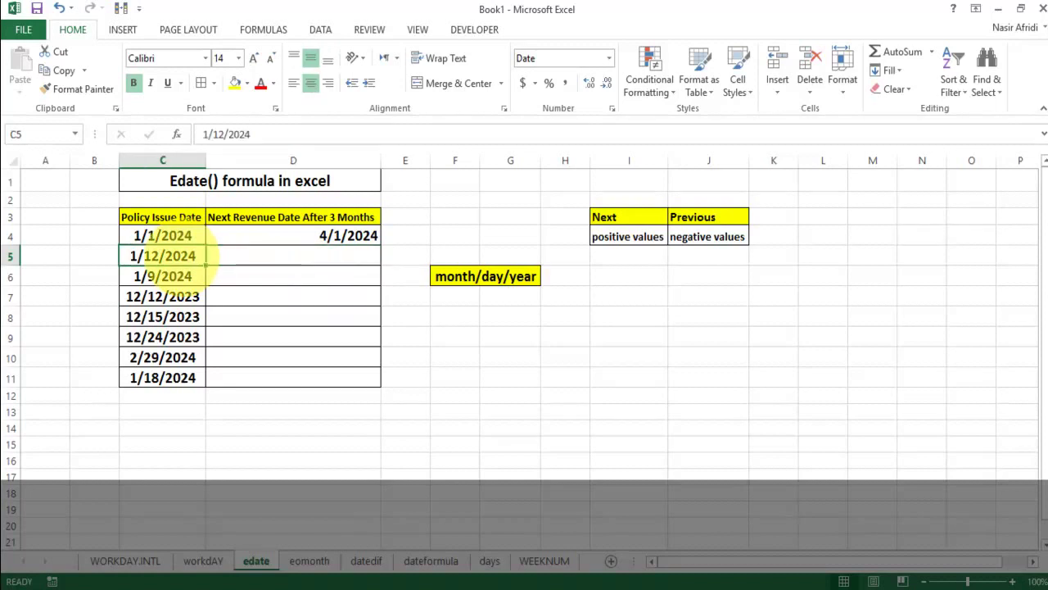
click(303, 261)
text(=)
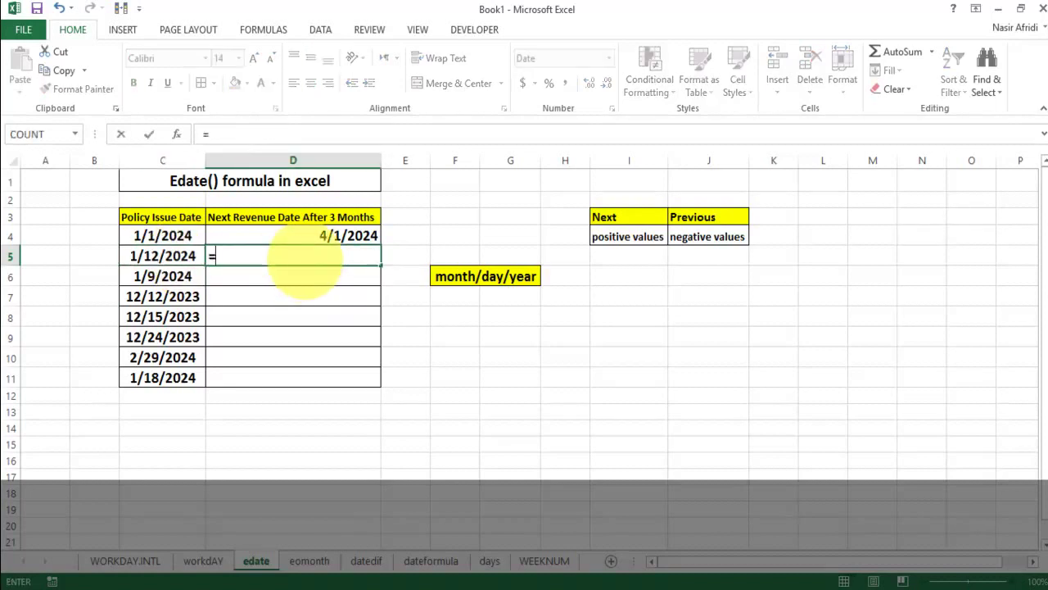
text(edate)
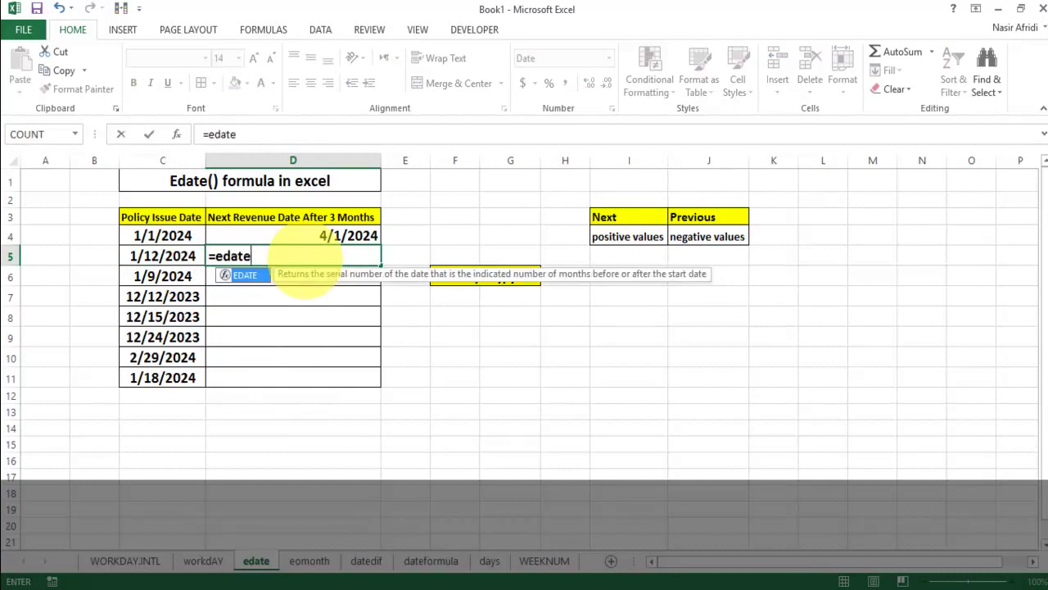
key(Tab)
click(176, 255)
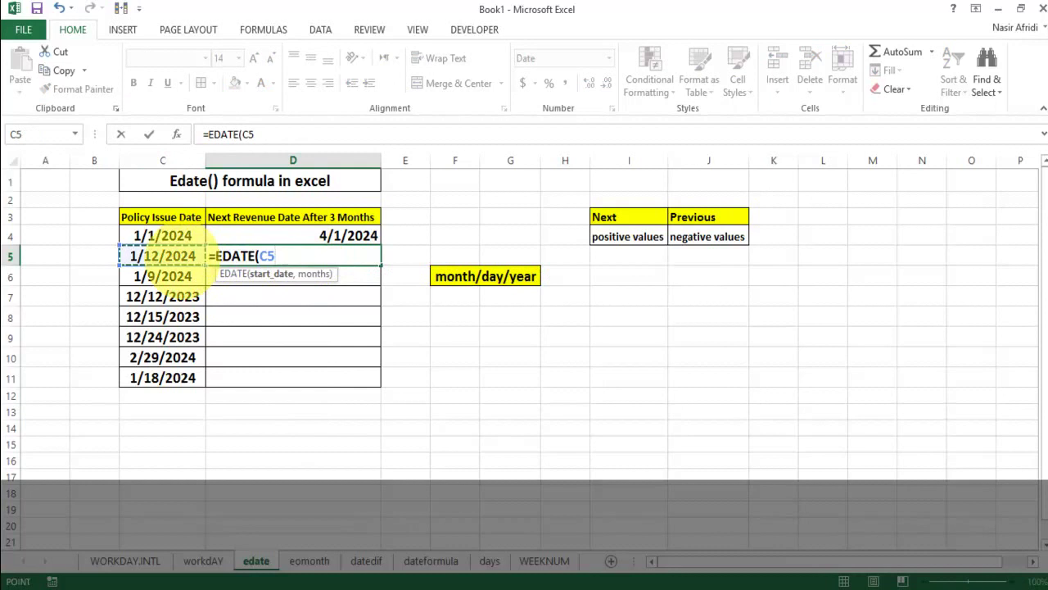
text(,)
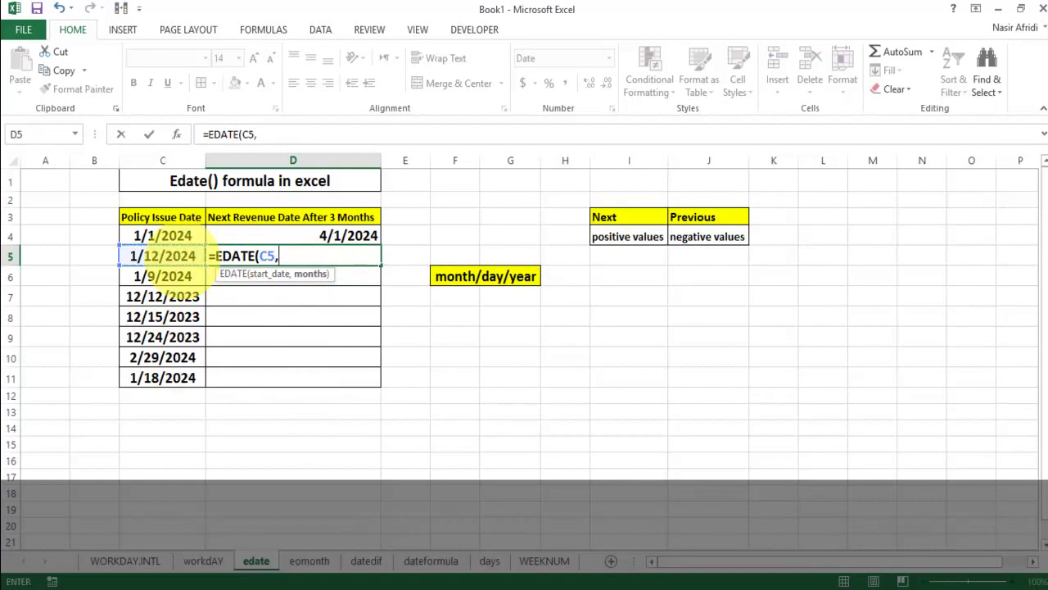
text(-4))
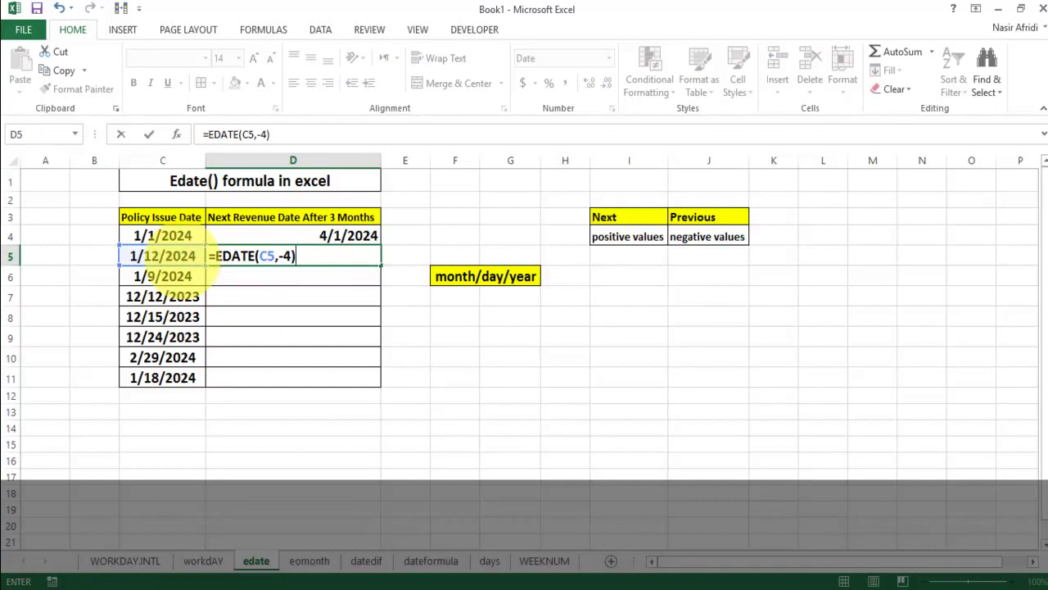
key(Return)
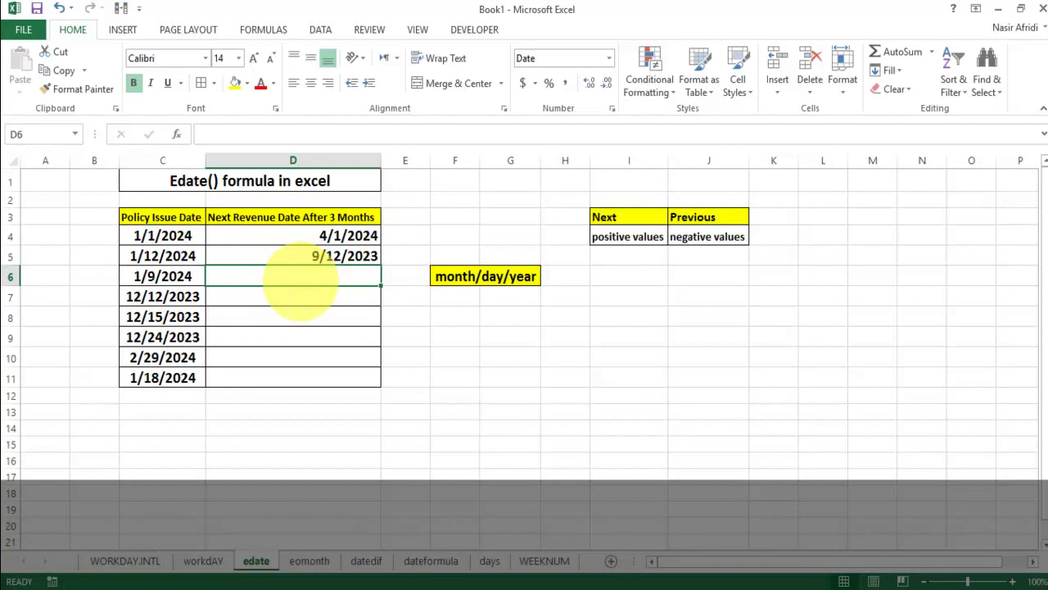
Enter the five-month EDATE formula on C6 in D6 and confirm it shows 6/9/2024
text(=ed)
key(Tab)
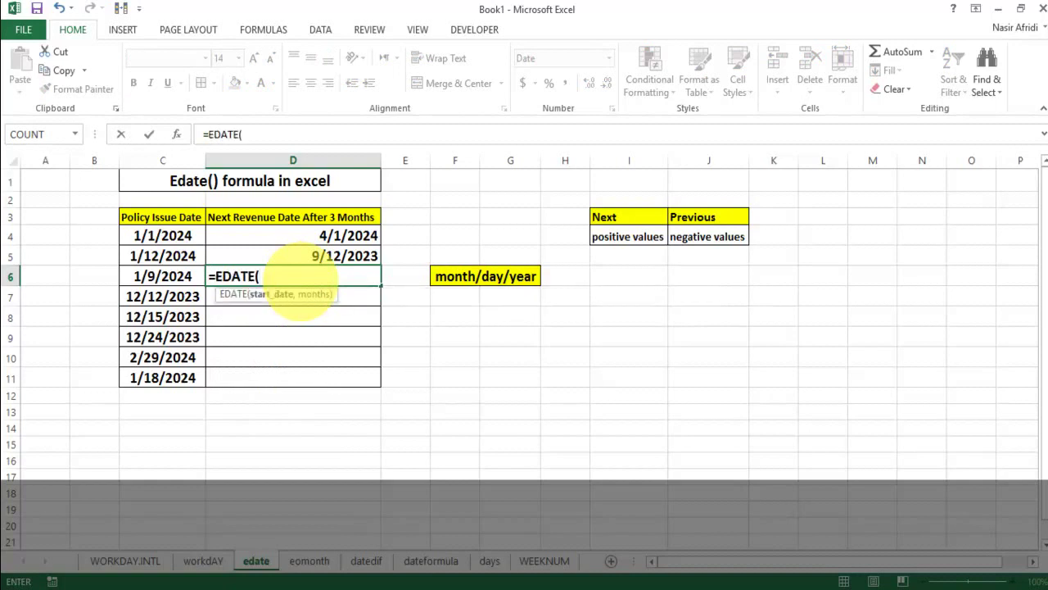
click(162, 276)
text(,)
text(3)
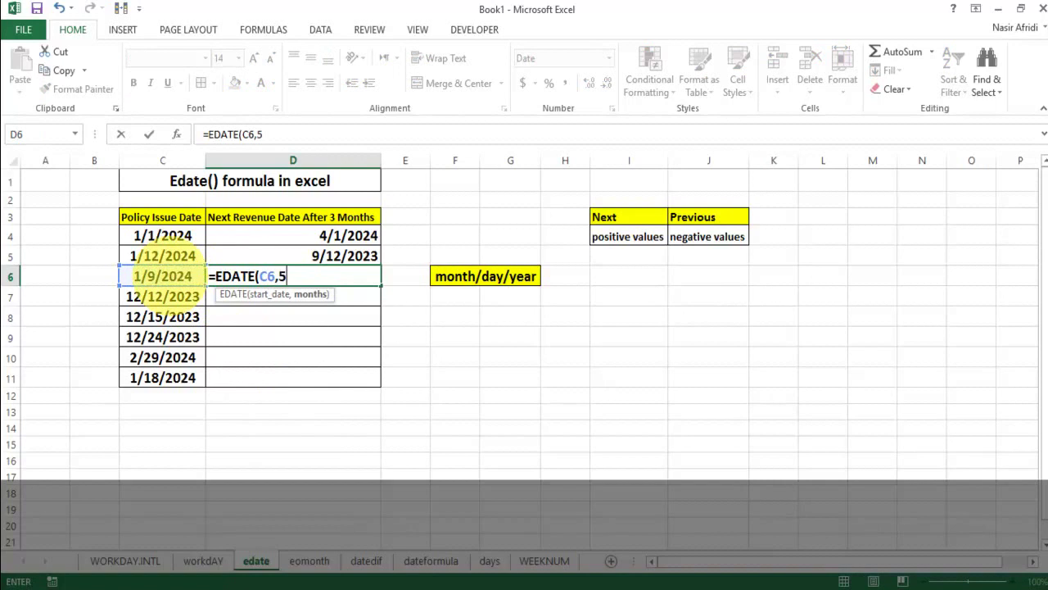
key(Return)
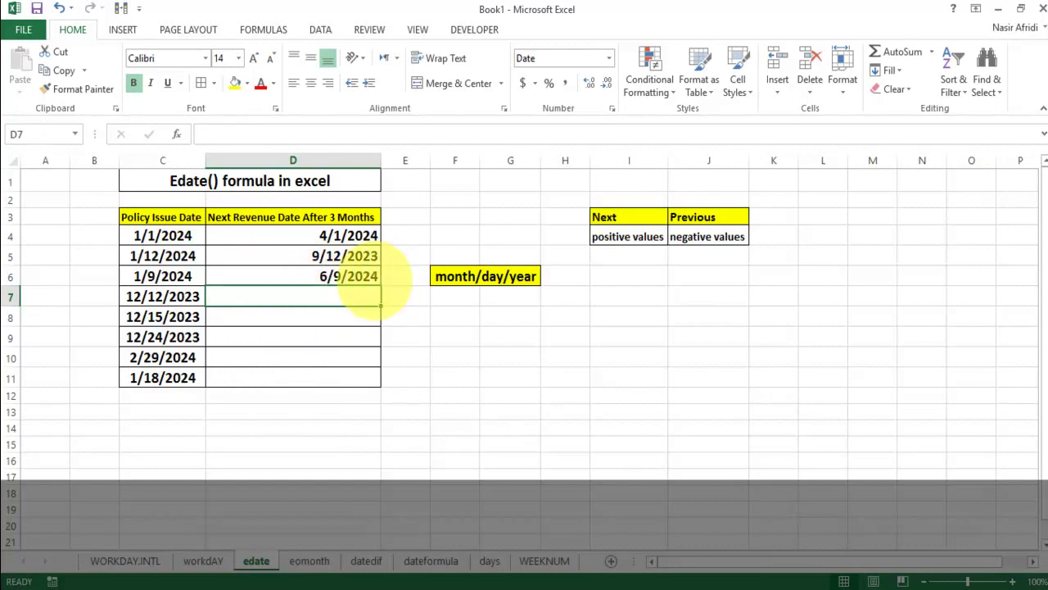
click(318, 280)
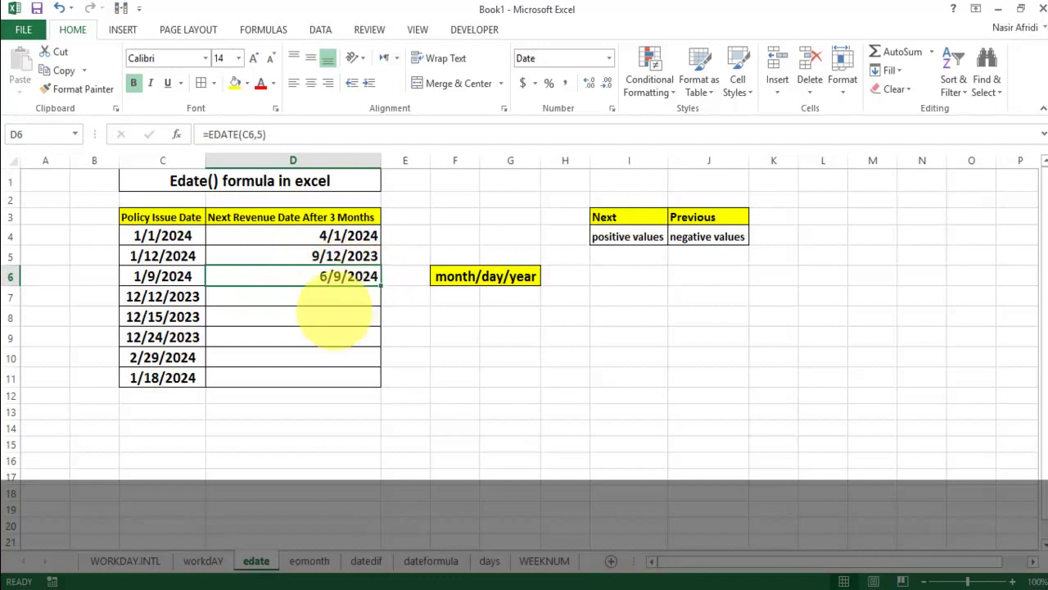
click(308, 305)
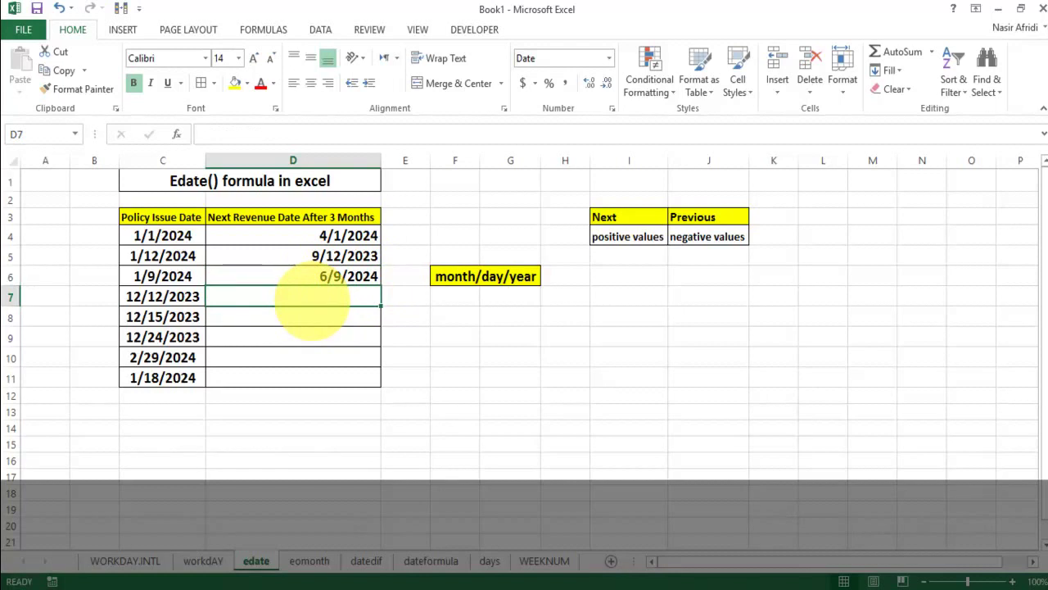
Enter =EDATE(C7,2) in D7 so it shows 2/12/2024
text(=ed)
key(Tab)
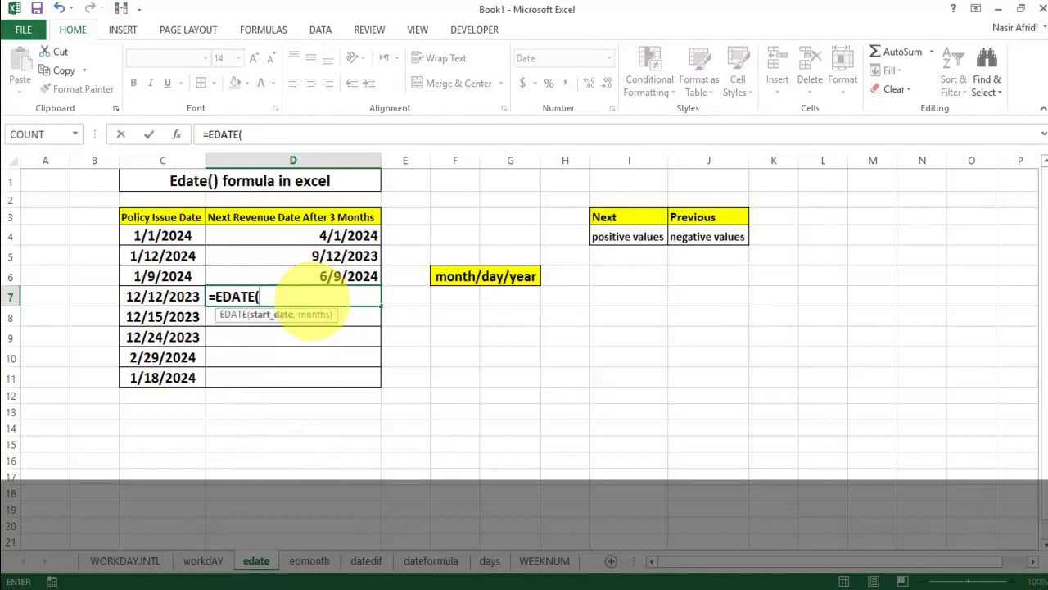
click(164, 299)
text(,)
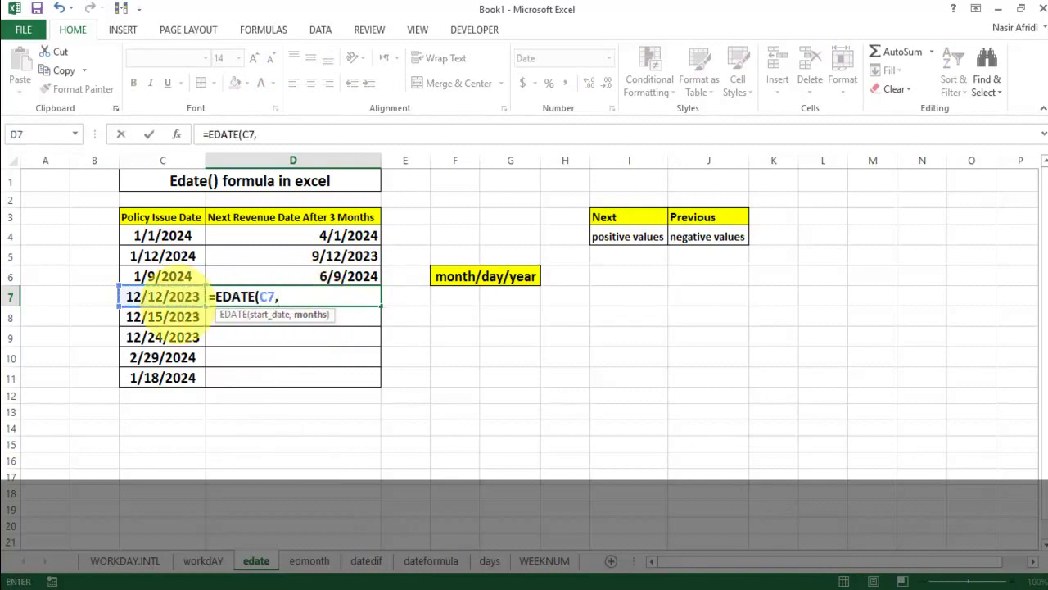
text(2))
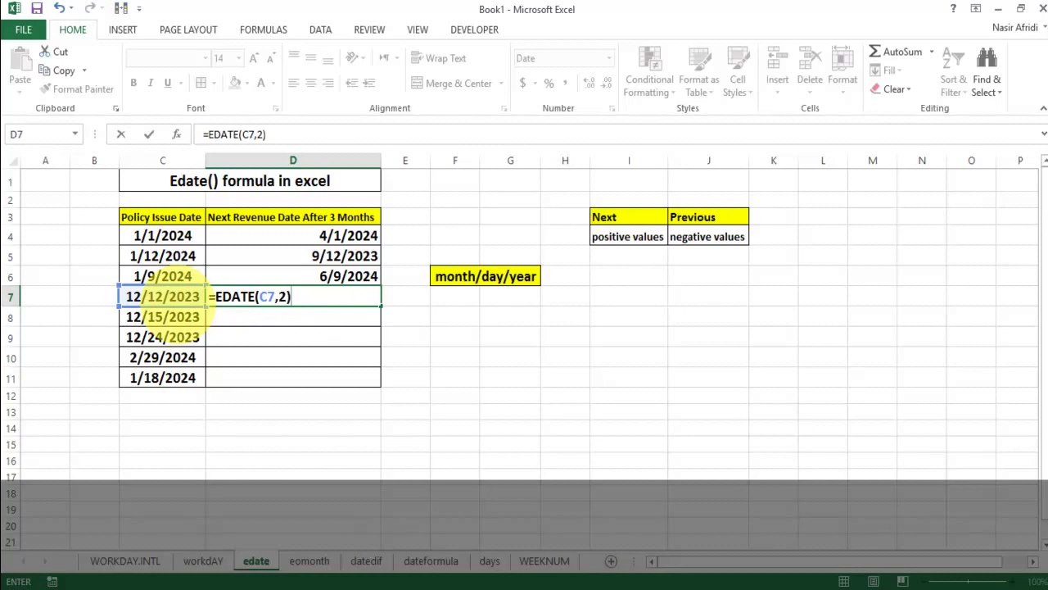
key(Return)
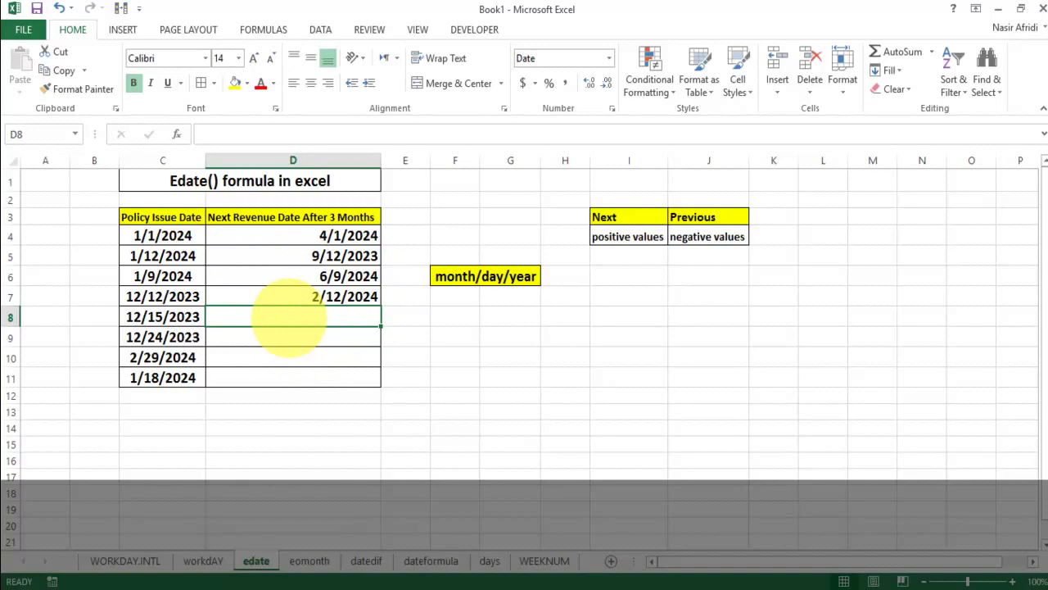
Enter =EDATE(C8,3) in D8 so it shows 3/15/2024
text(=ed)
key(Tab)
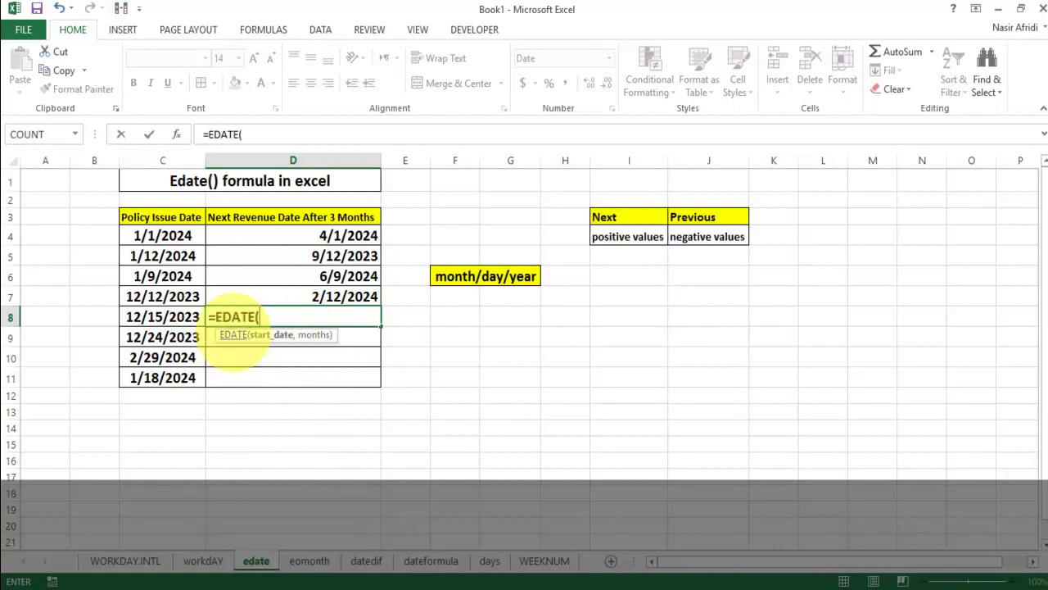
click(162, 317)
text(,3)
key(Return)
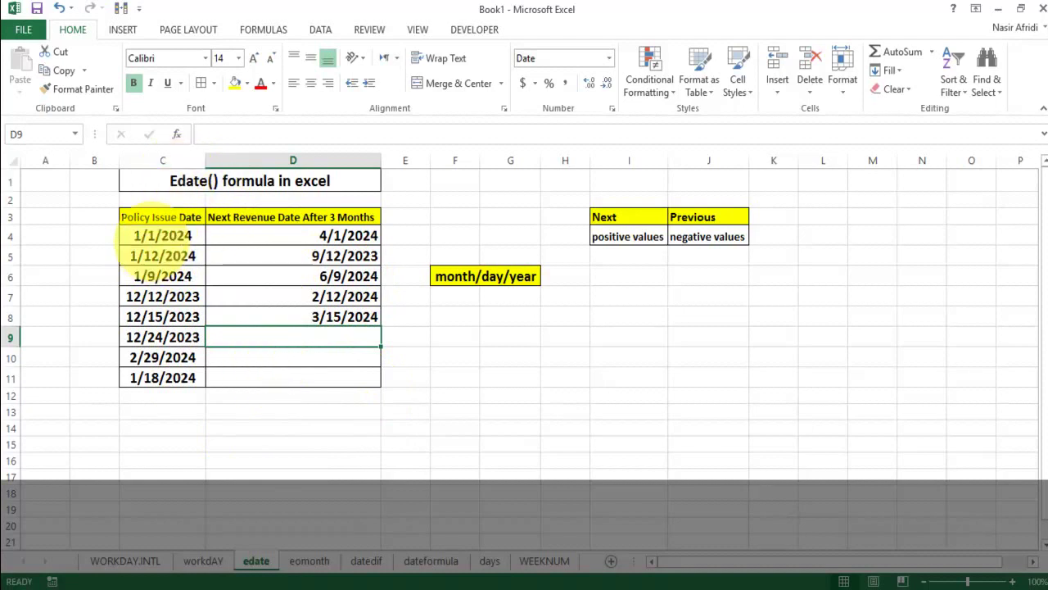
click(161, 237)
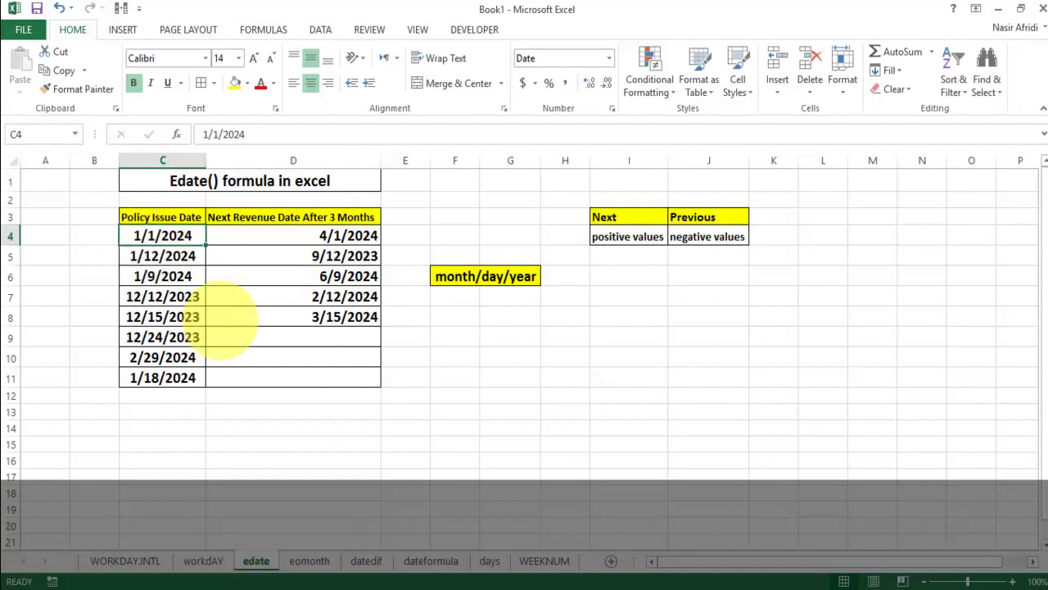
Enter =EDATE(C10,-2) in D10, fixing the month count to minus two, showing 12/29/2023
click(304, 357)
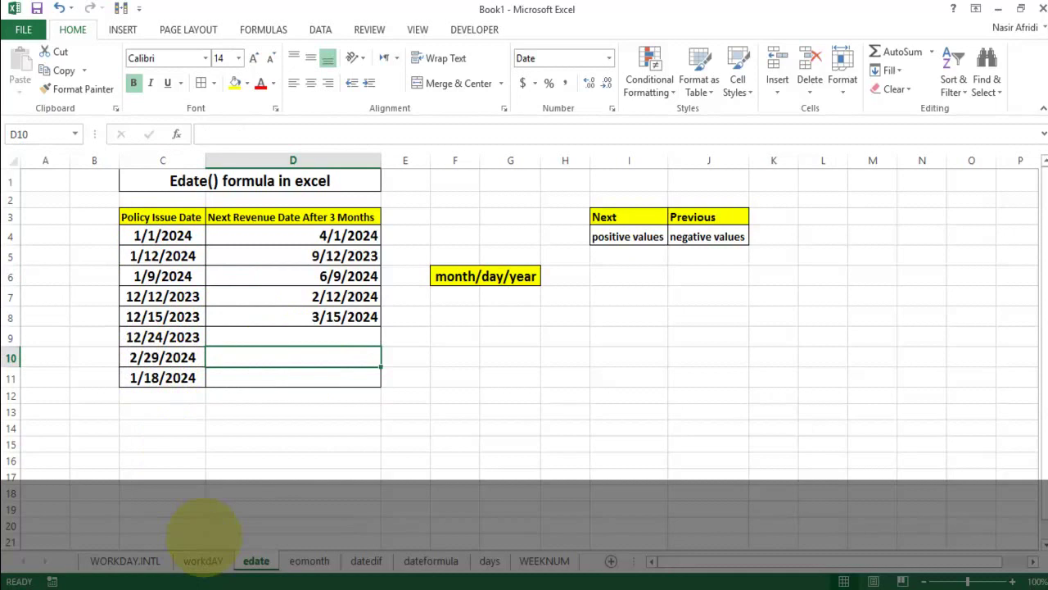
text(=)
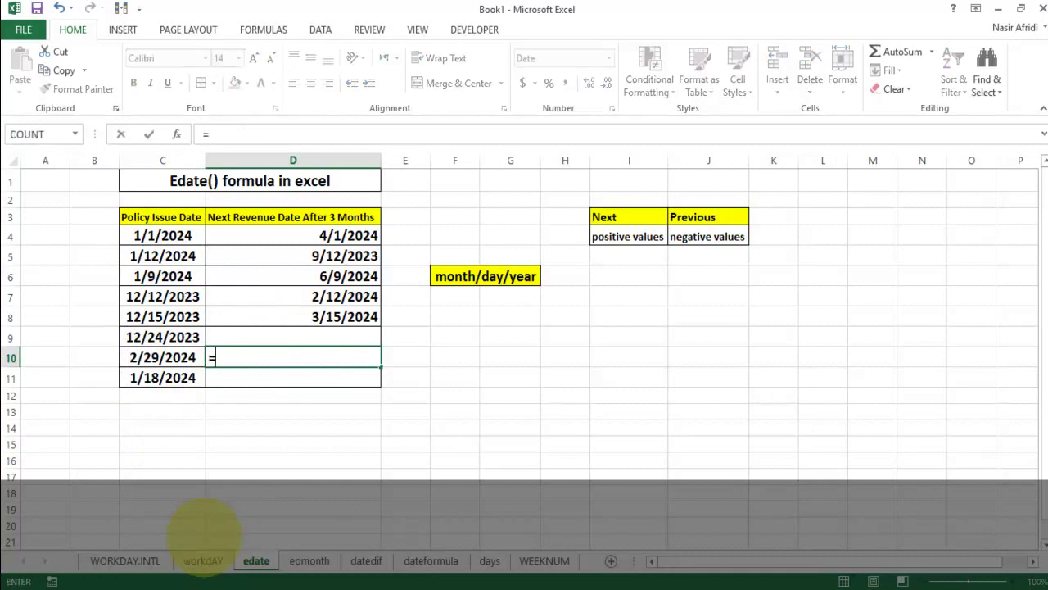
text(ed)
key(Tab)
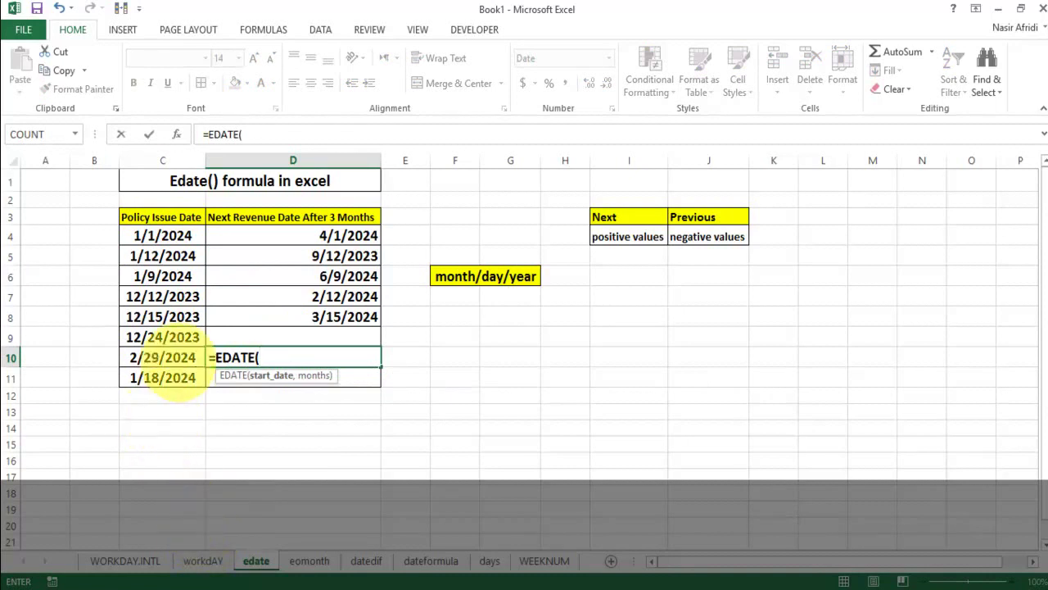
click(164, 358)
text(,)
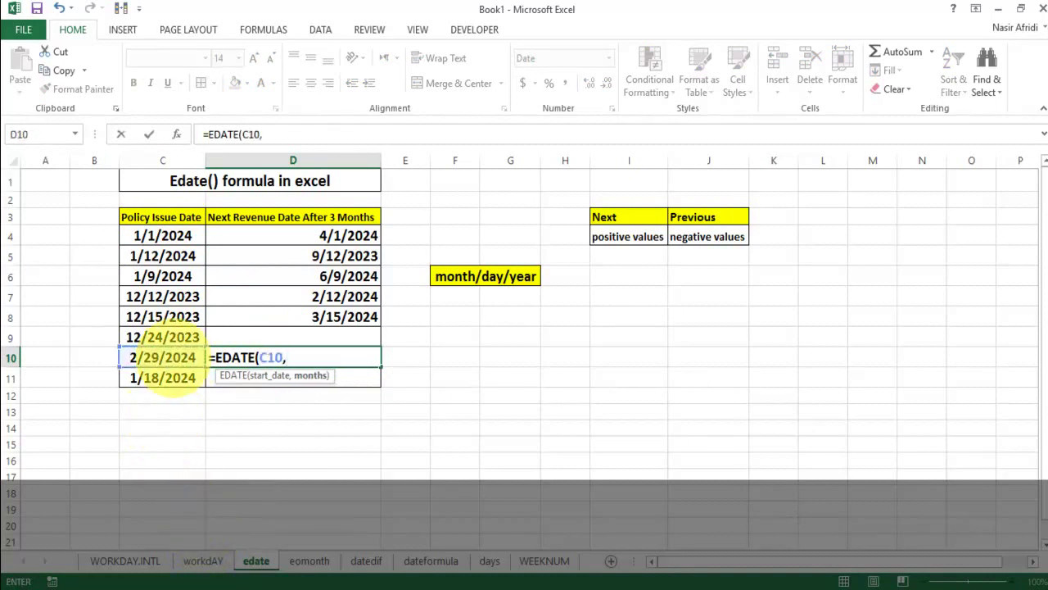
text(2)
key(Return)
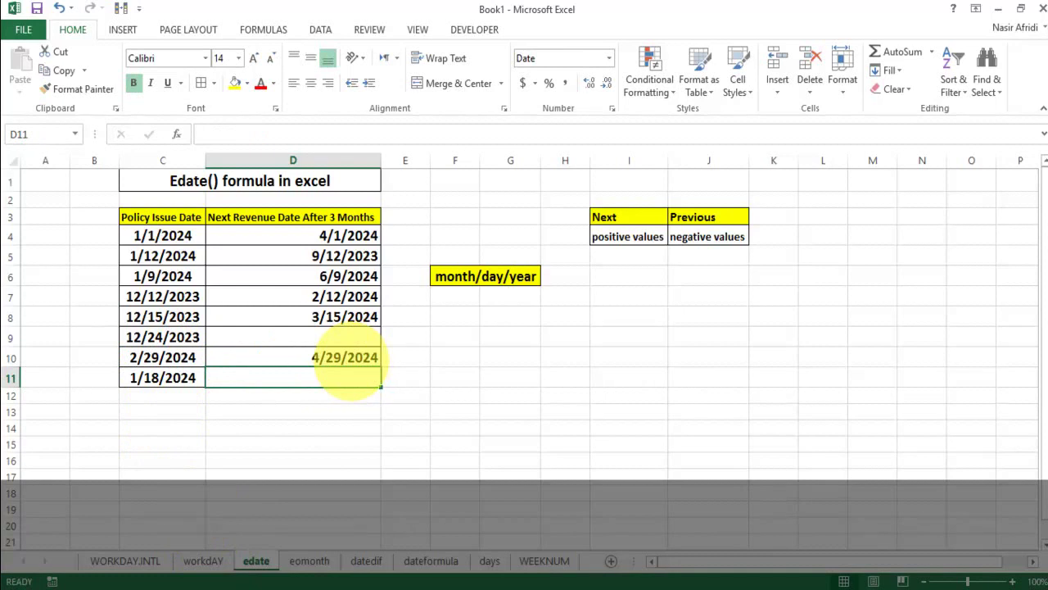
double_click(348, 358)
click(284, 357)
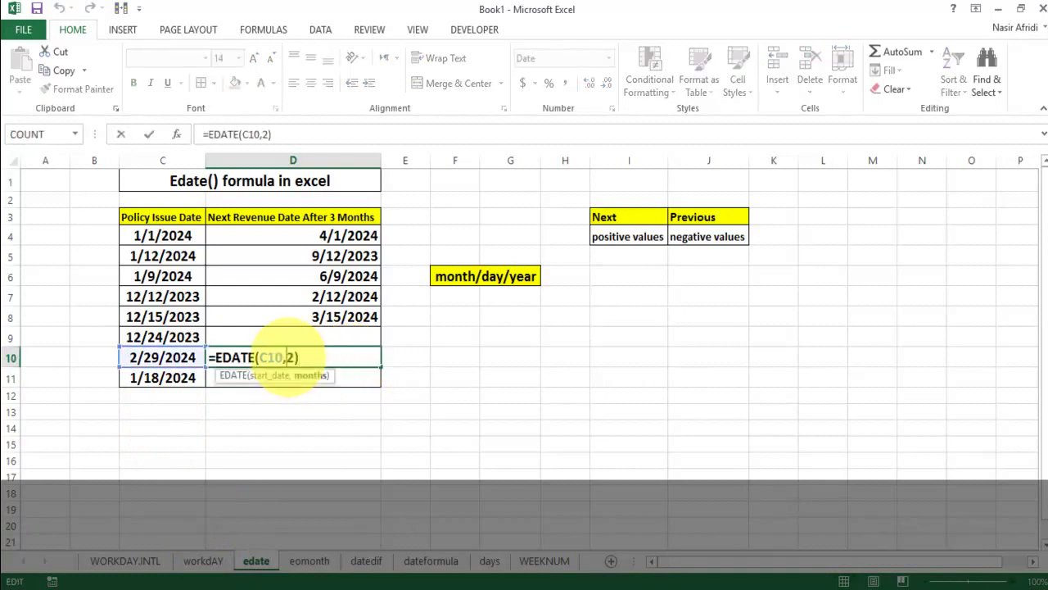
text(-)
key(Return)
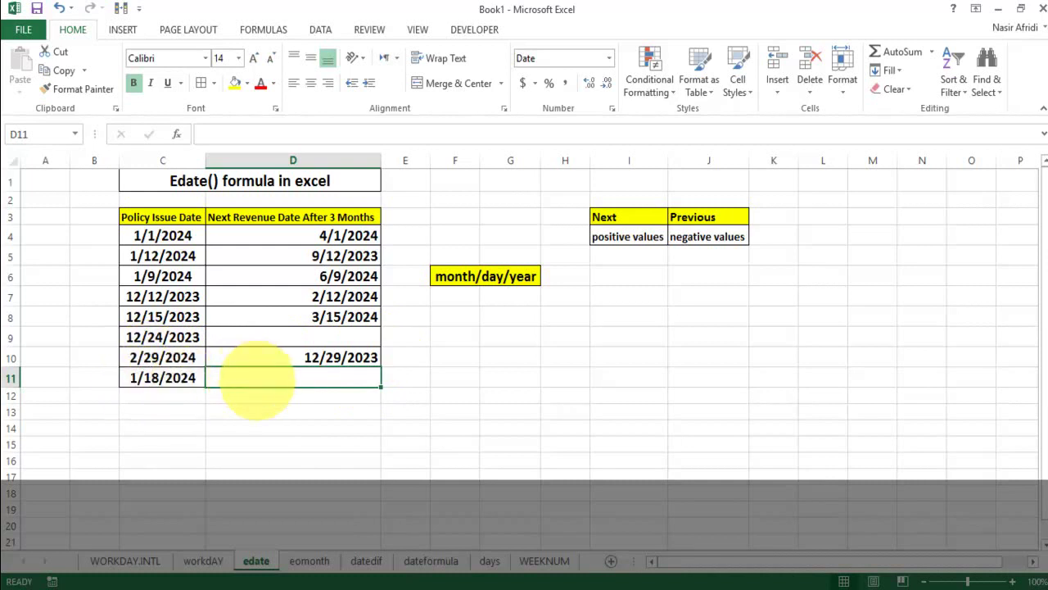
Enter =EDATE(C11,1) in D11 so it shows 2/18/2024
text(=e)
key(Tab)
click(160, 380)
text(,)
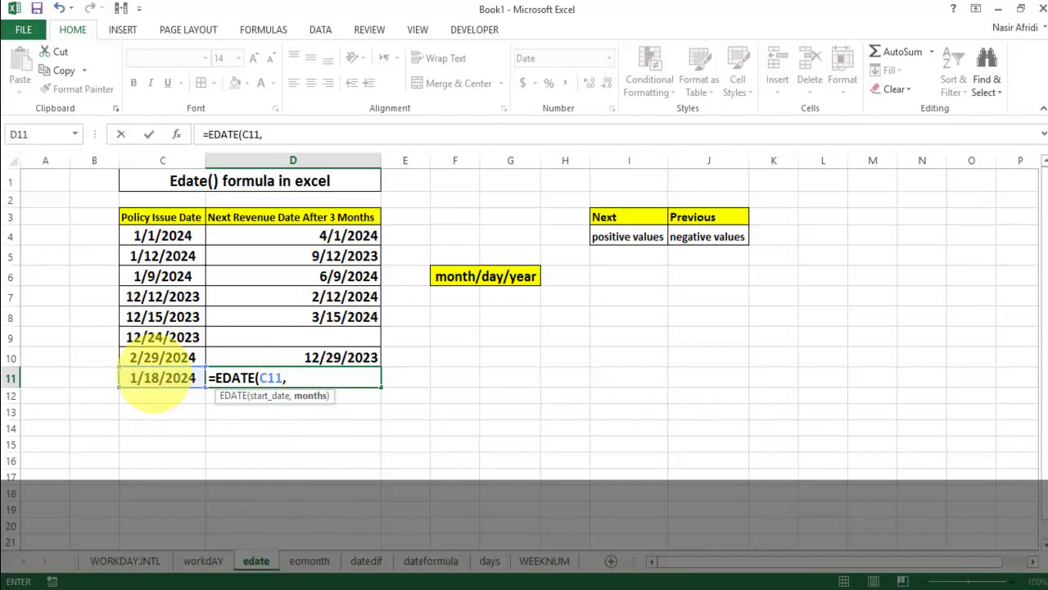
text(1)
key(Return)
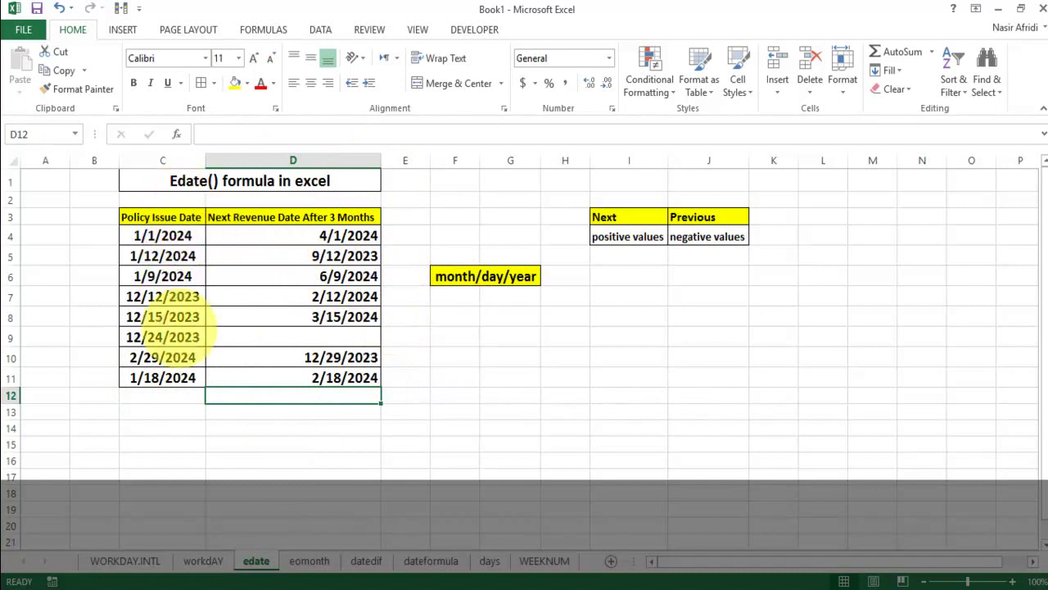
Widen column C so the issue dates display fully
drag(206, 160, 245, 155)
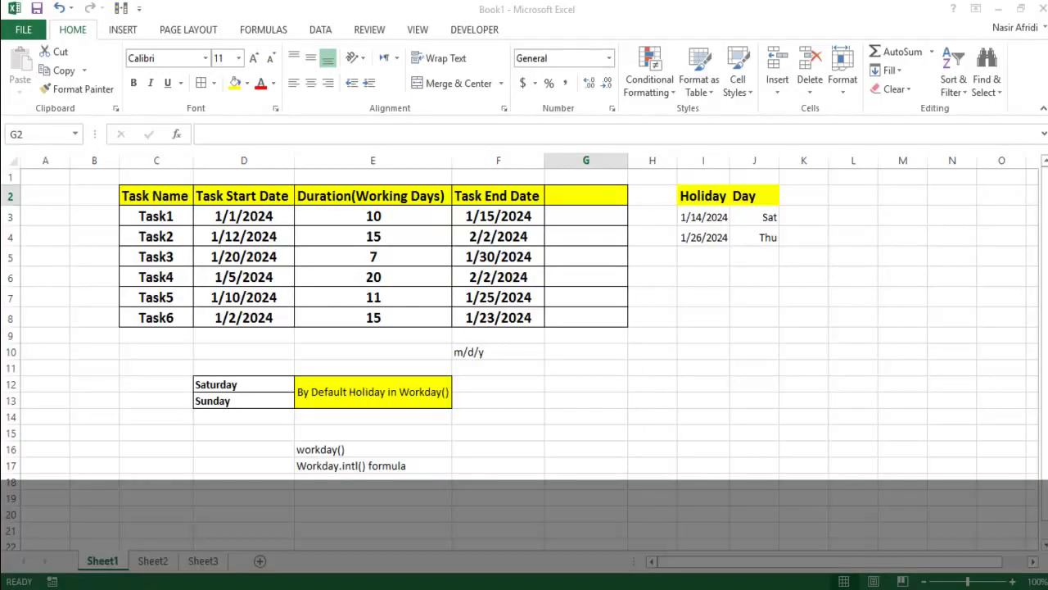
On the task sheet, label header cell G2 'workday.intl()'
key(alt+Tab)
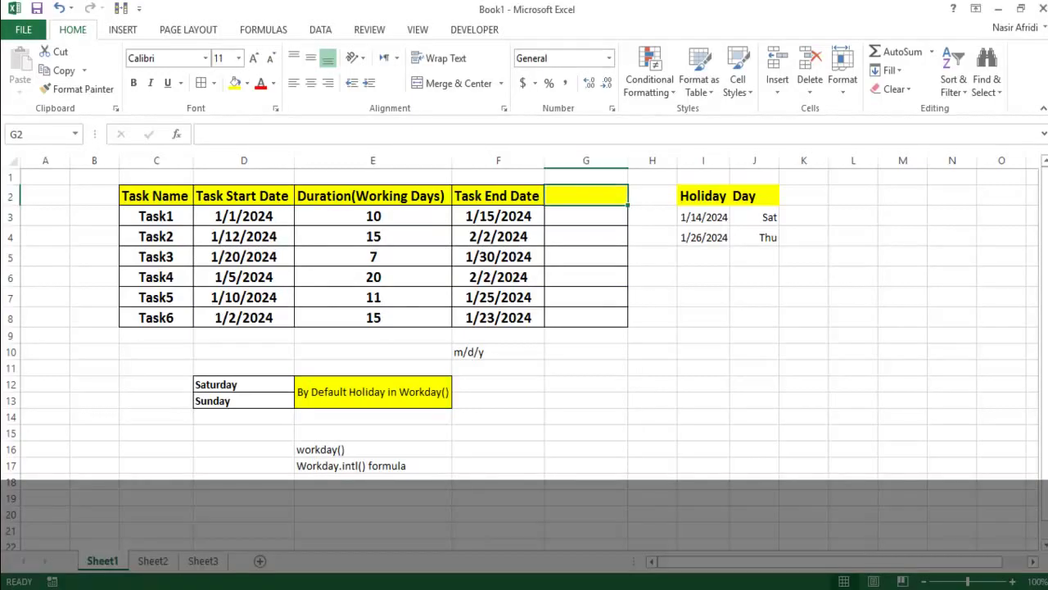
text(workday)
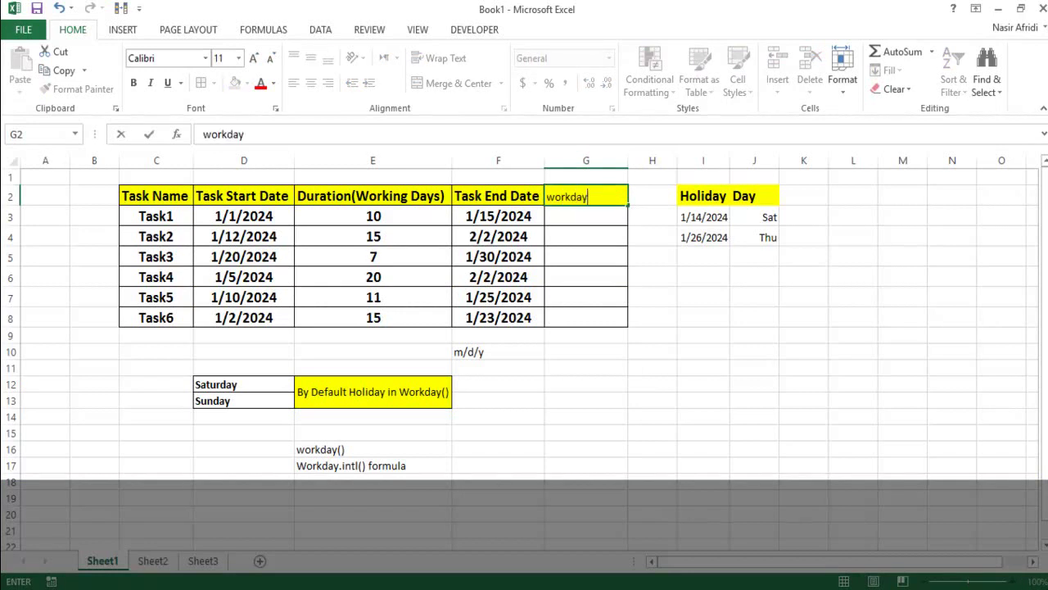
text(.intl())
key(Return)
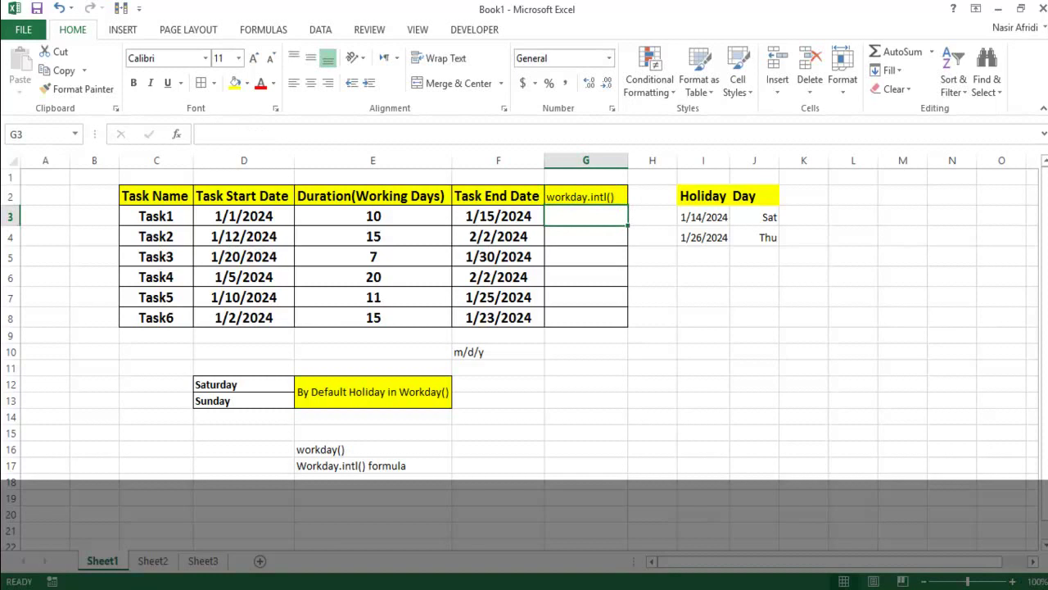
Highlight the start dates, working-day durations, weekend note and holiday dates used as inputs
drag(243, 195, 244, 317)
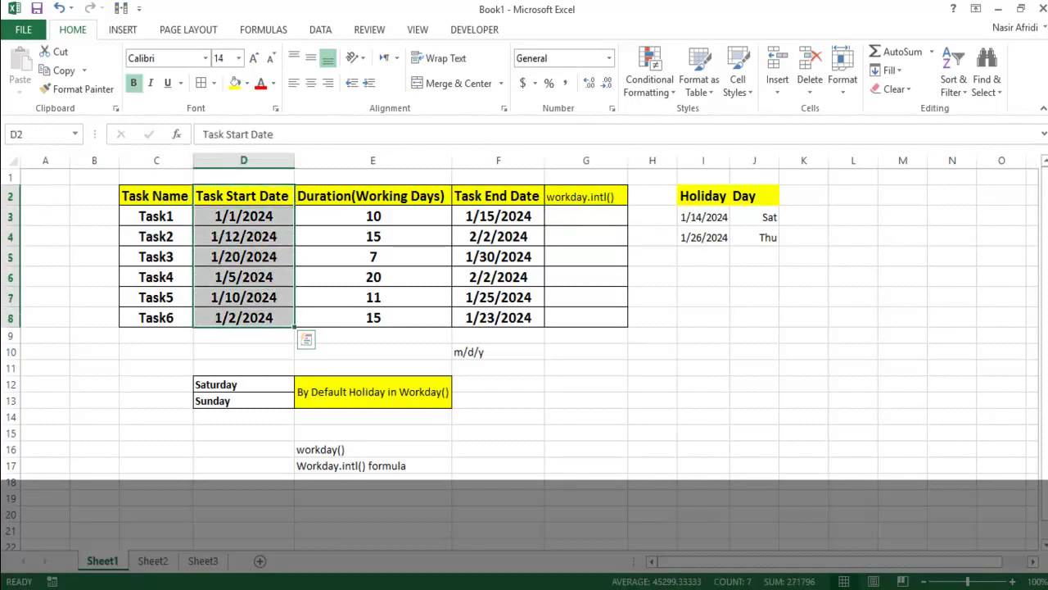
drag(373, 196, 372, 318)
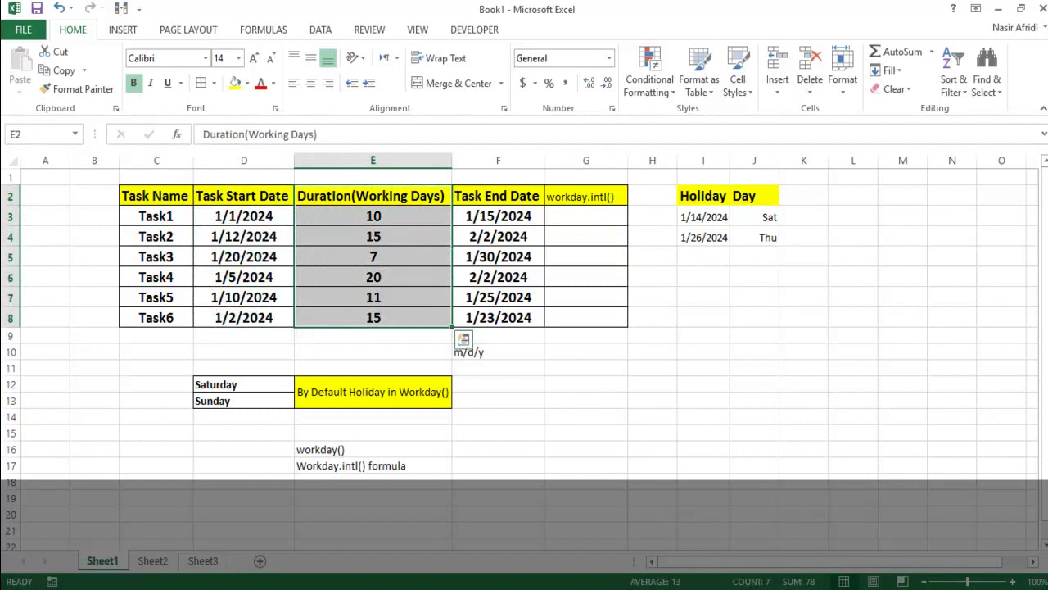
click(243, 384)
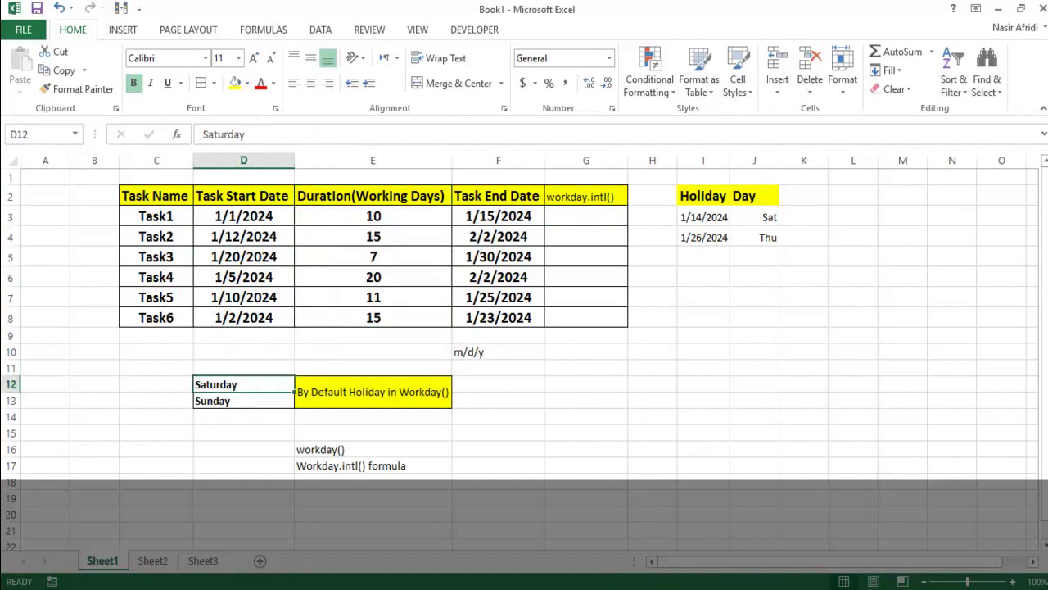
key(shift+Down)
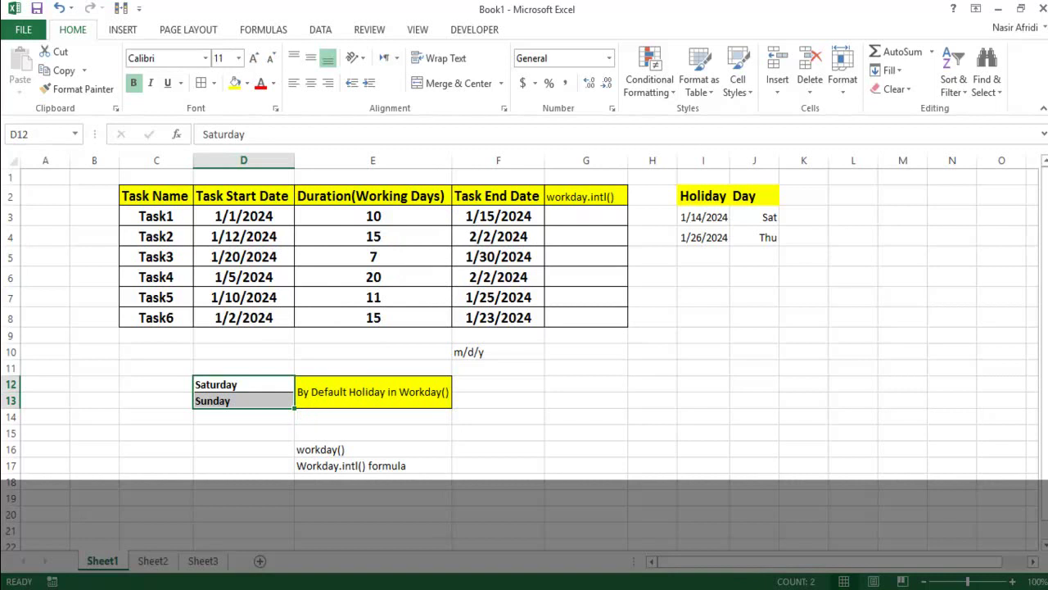
mouse_move(703, 217)
mouse_down()
mouse_move(703, 352)
mouse_move(702, 217)
mouse_move(703, 336)
mouse_up()
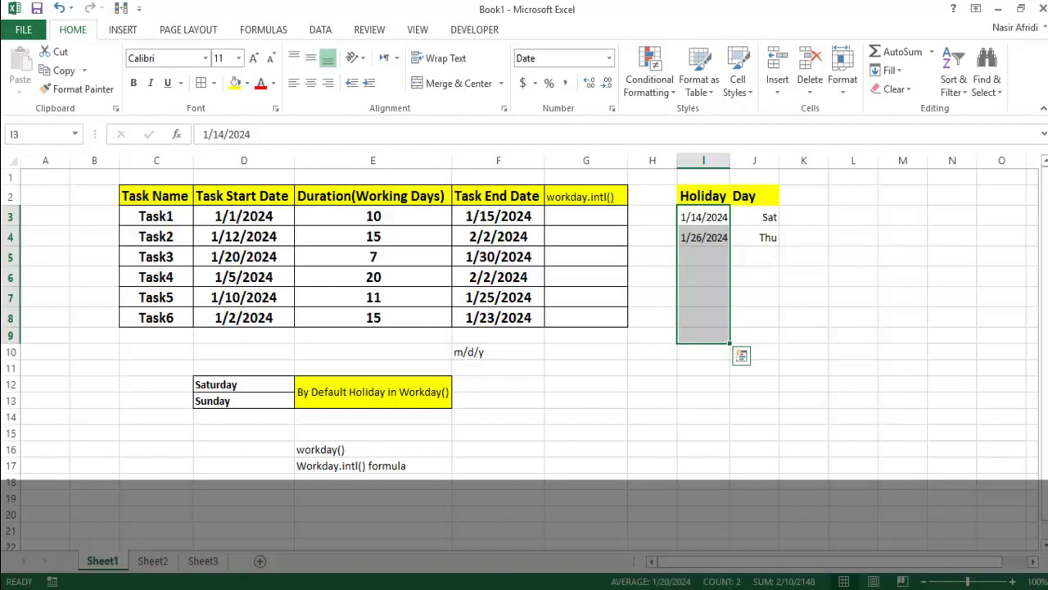
click(585, 216)
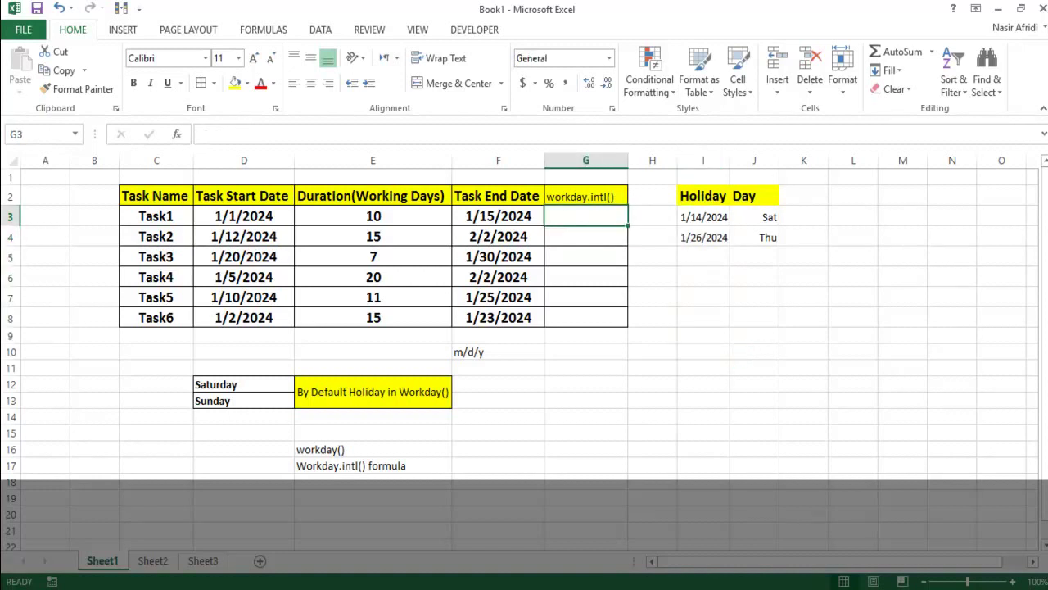
In G3 begin =WORKDAY.INTL(D3,E3, using Task1's start date and duration
text(=)
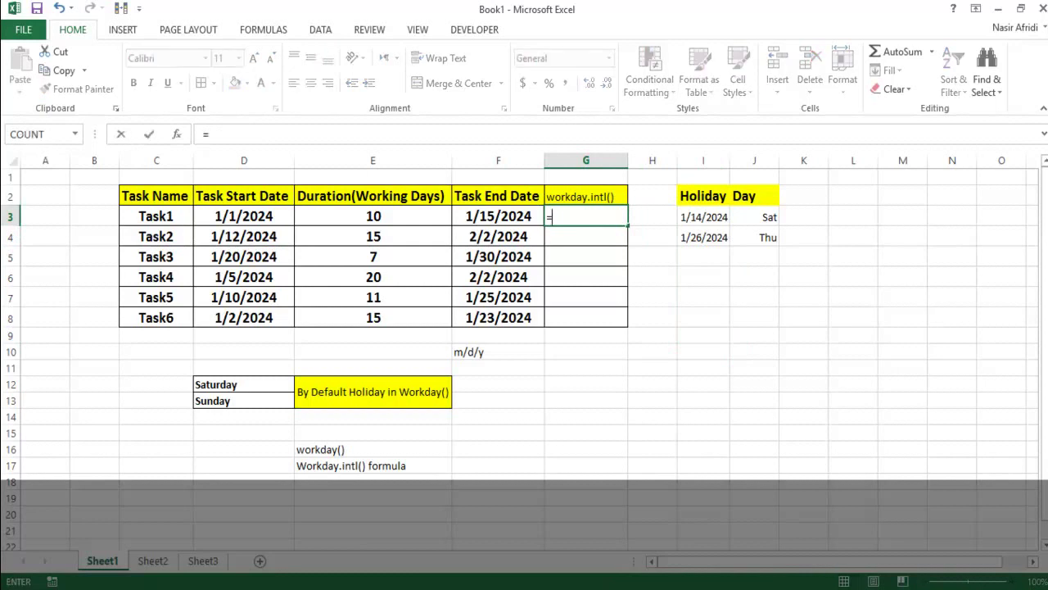
text(wor)
key(Tab)
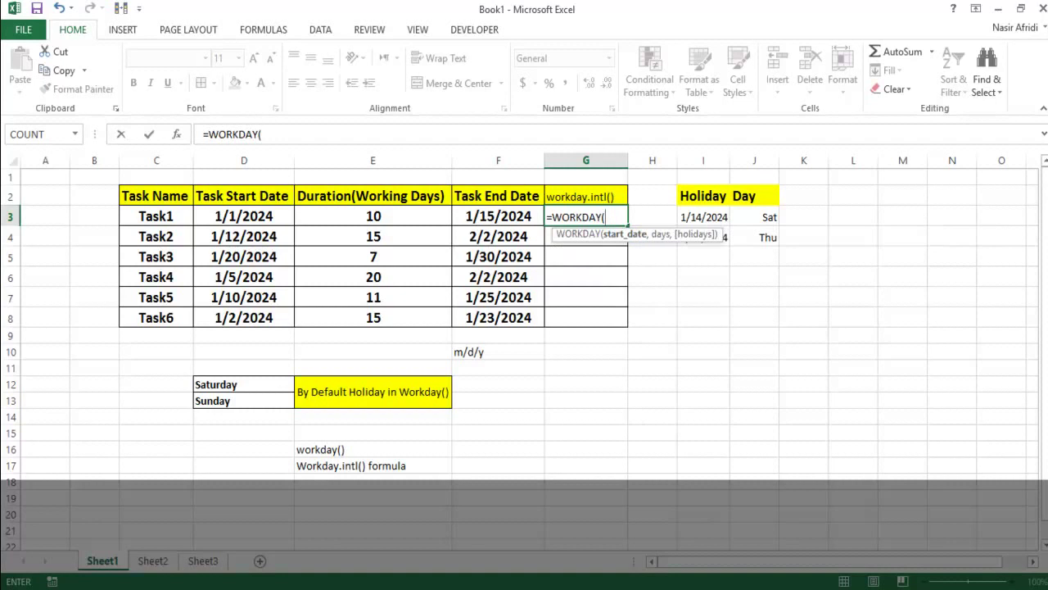
key(BackSpace)
text(.)
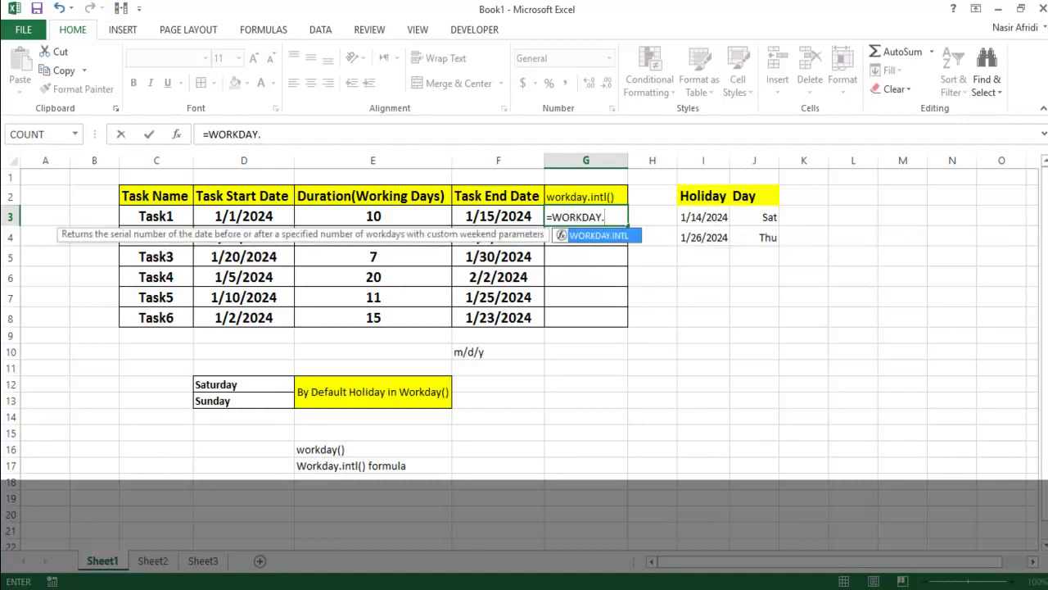
key(Tab)
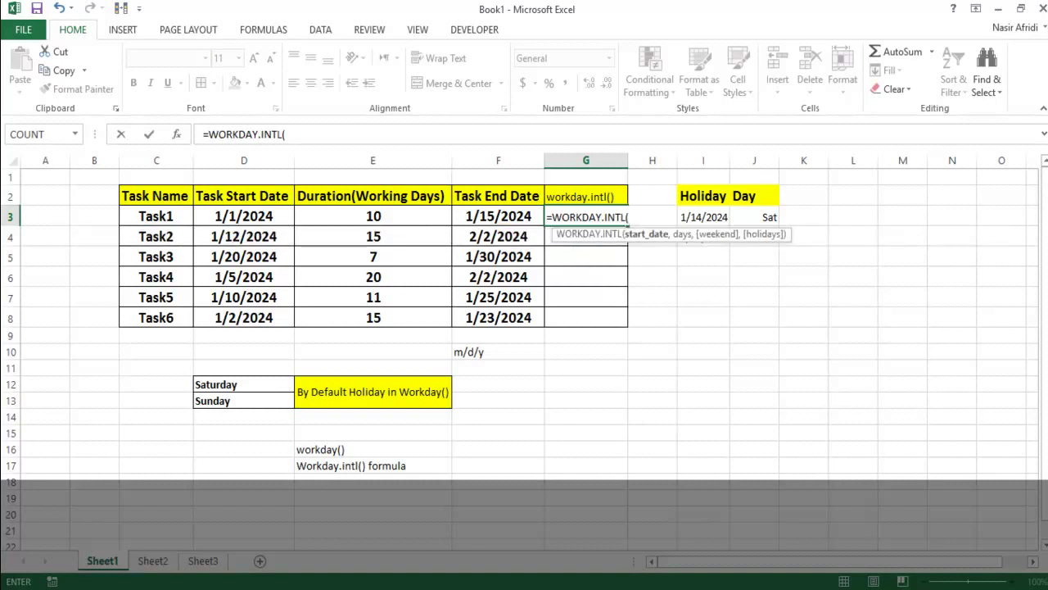
click(243, 217)
text(,)
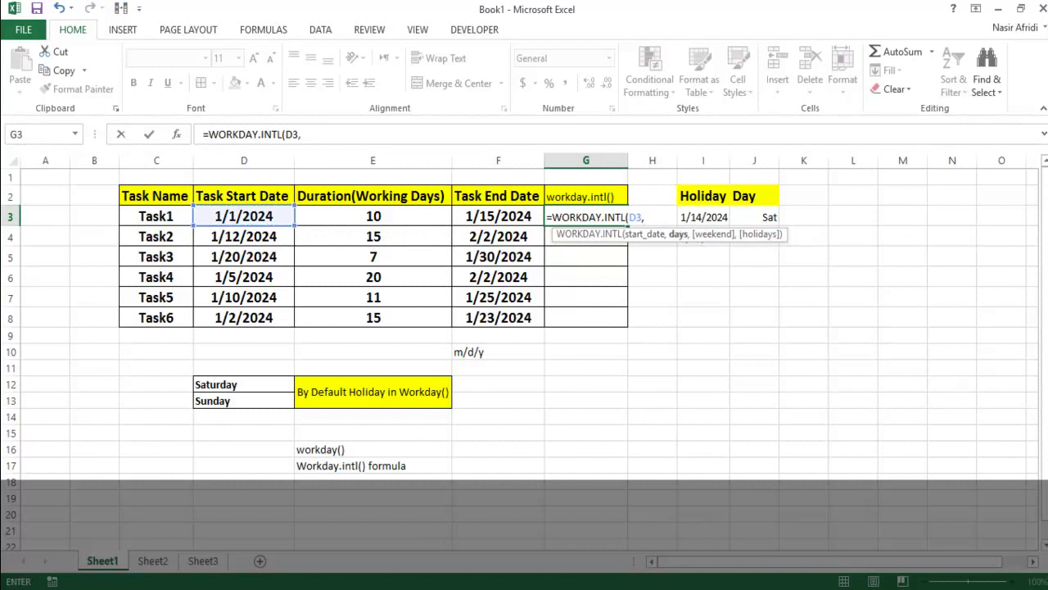
click(373, 217)
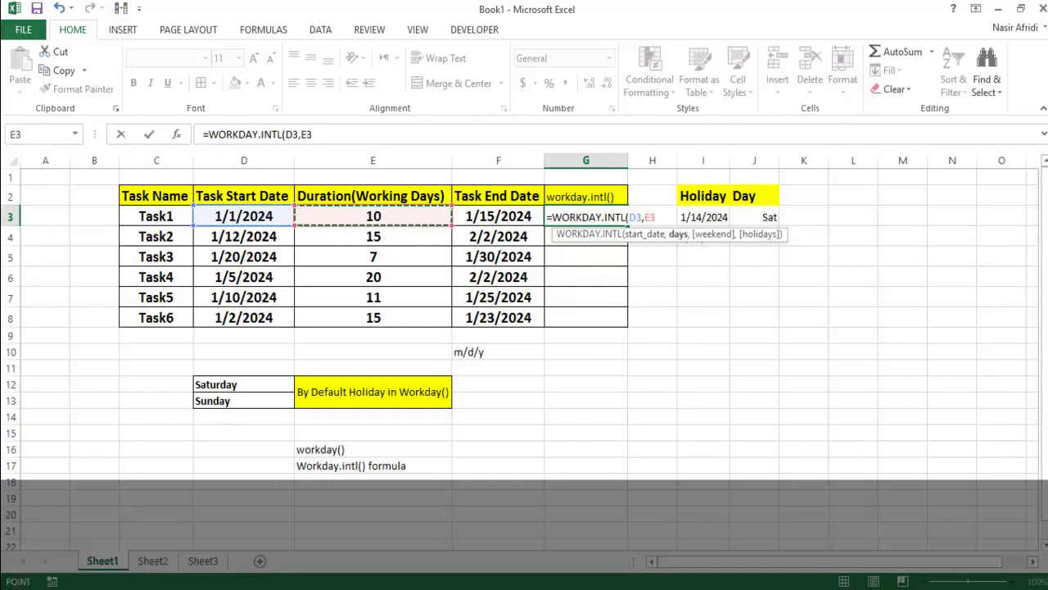
text(,)
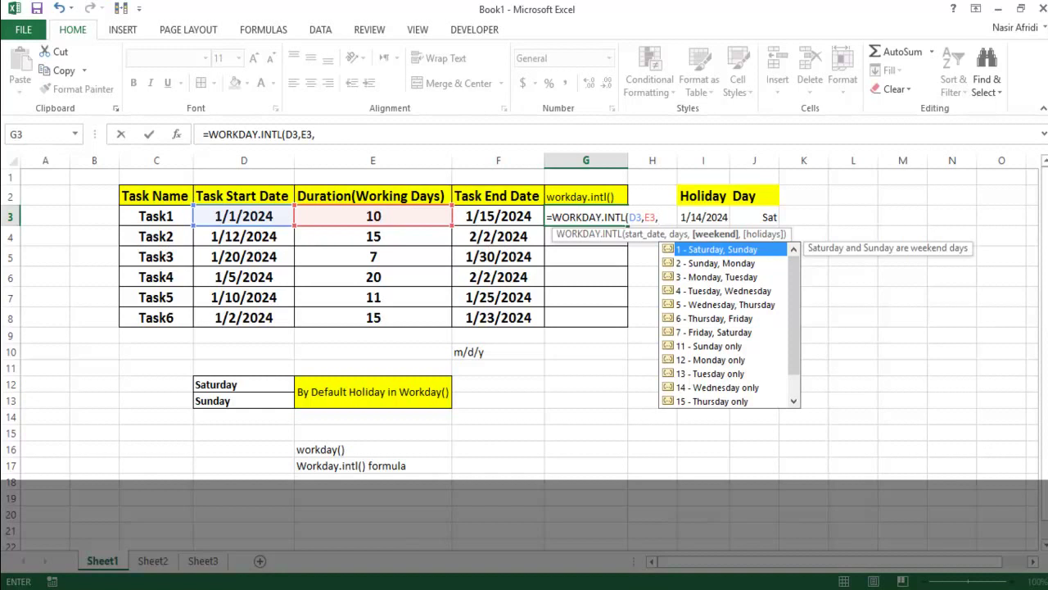
Complete G3 as =WORKDAY.INTL(D3,E3,7,I3:I4) with Friday–Saturday weekends and holidays, returning 45307
scroll(729, 328, down, 1)
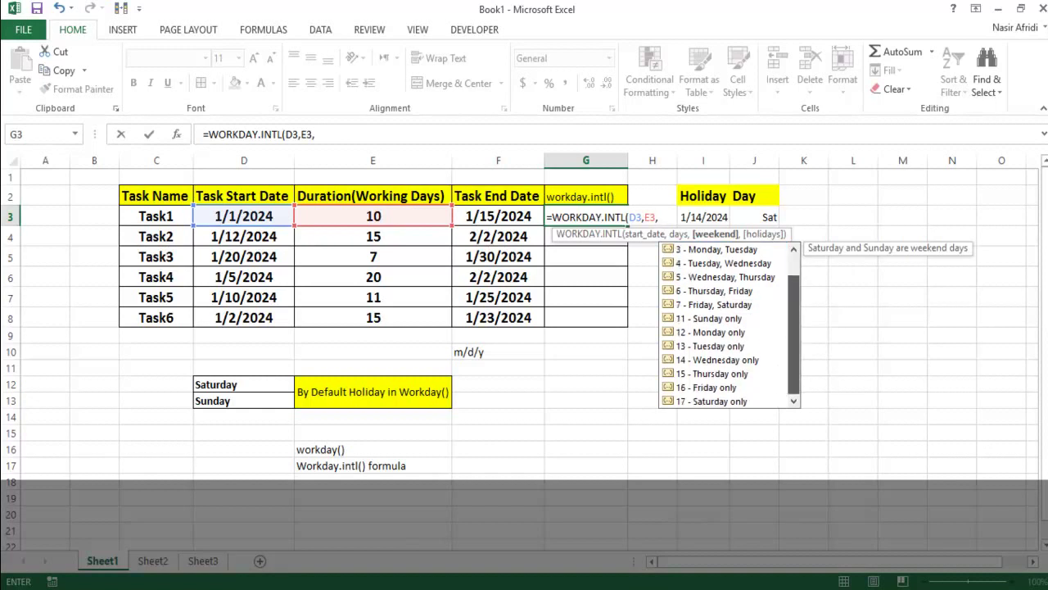
scroll(729, 328, up, 1)
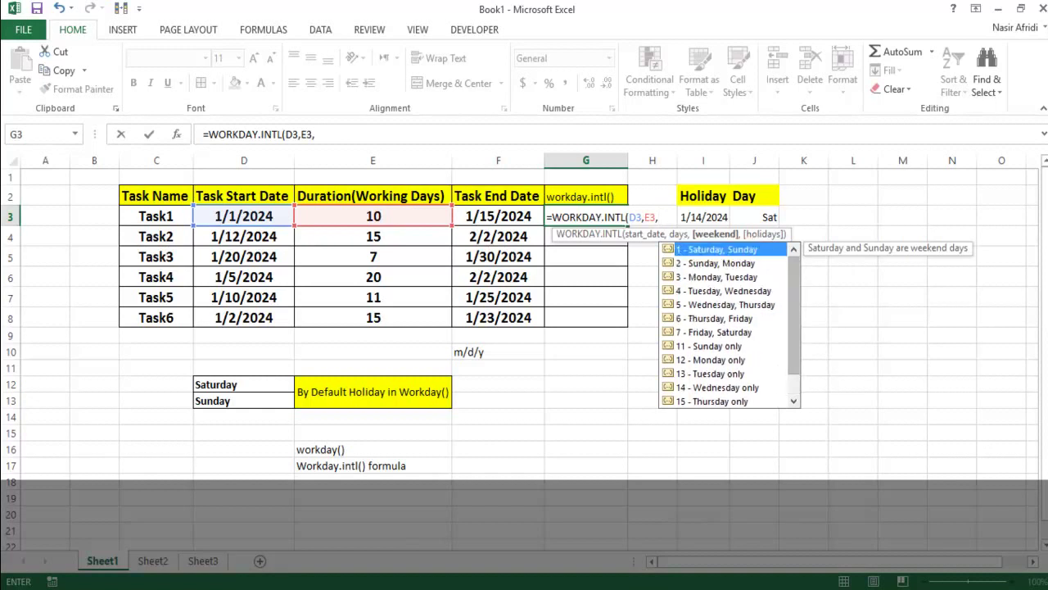
click(715, 331)
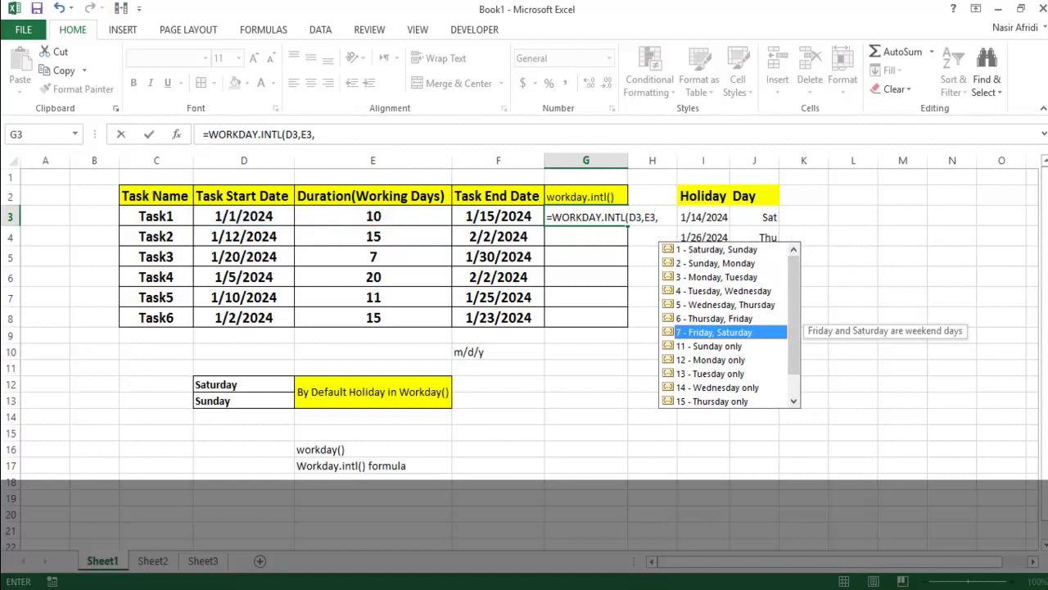
key(Tab)
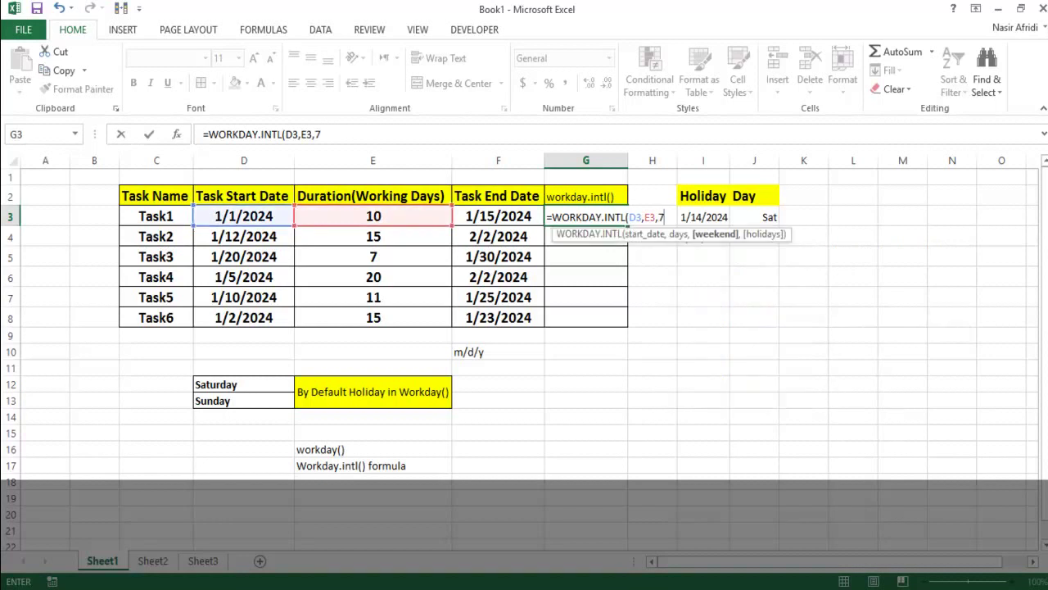
text(,)
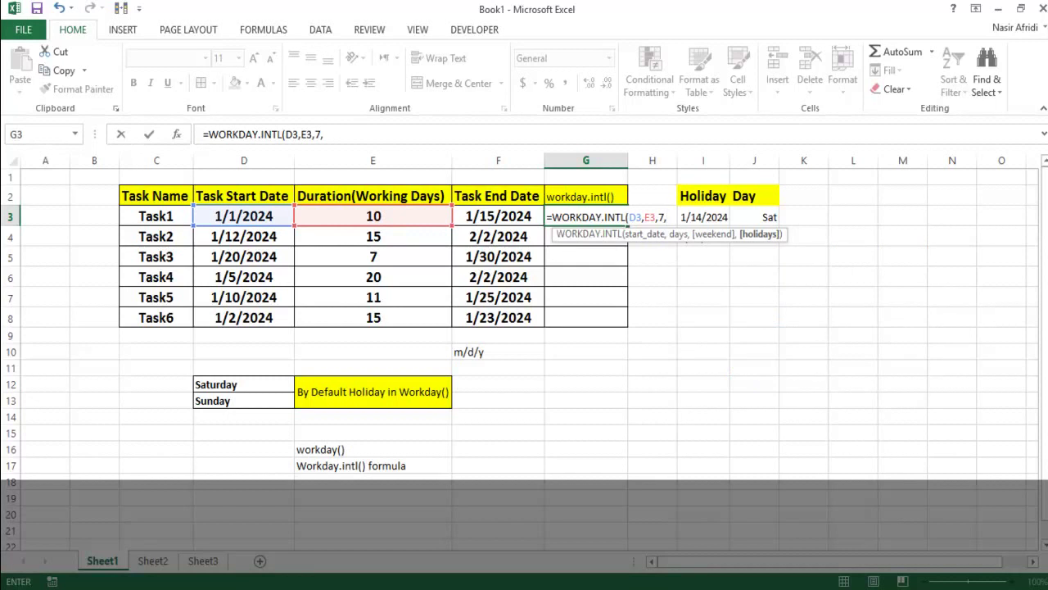
drag(703, 217, 702, 237)
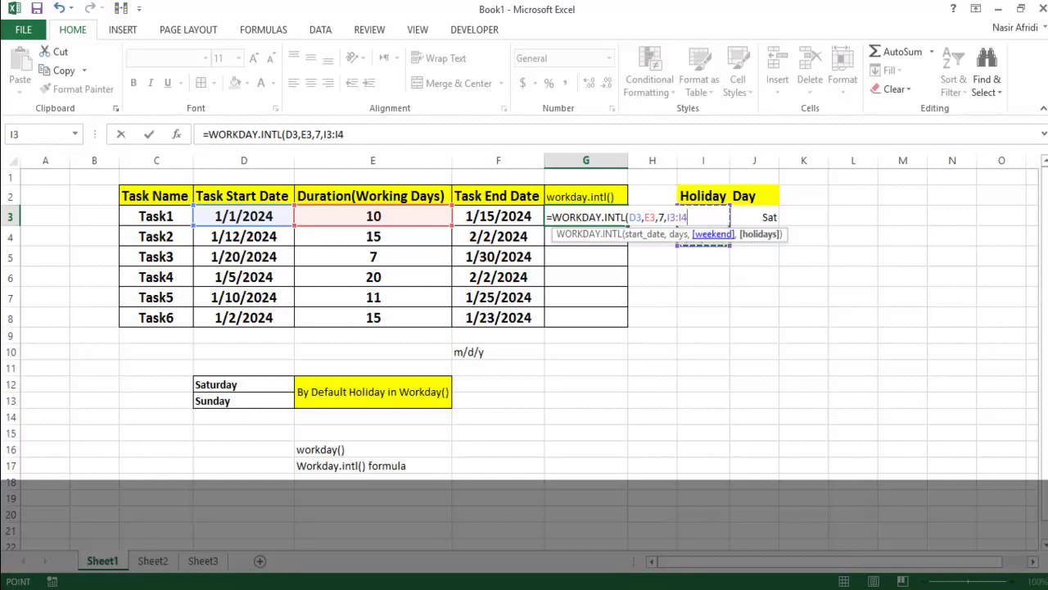
key(Return)
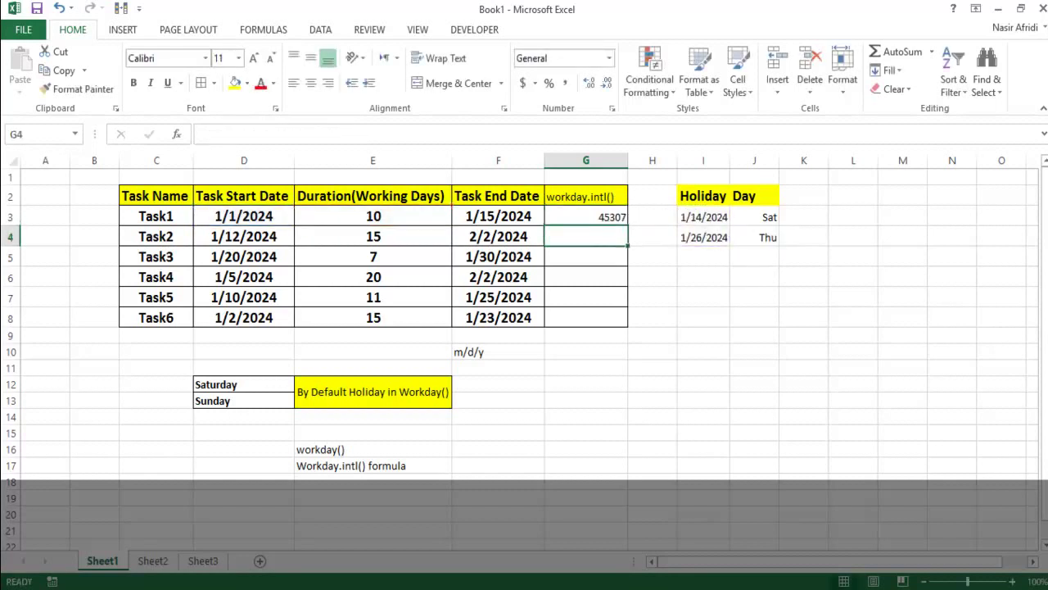
Format G3 as a date so it shows 1/16/2024
click(598, 217)
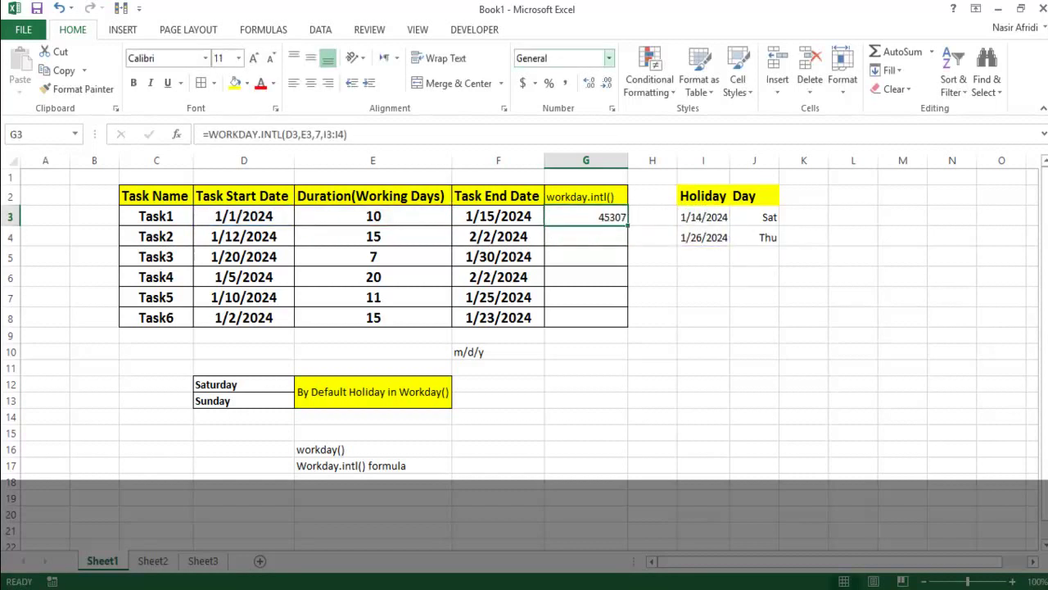
click(609, 58)
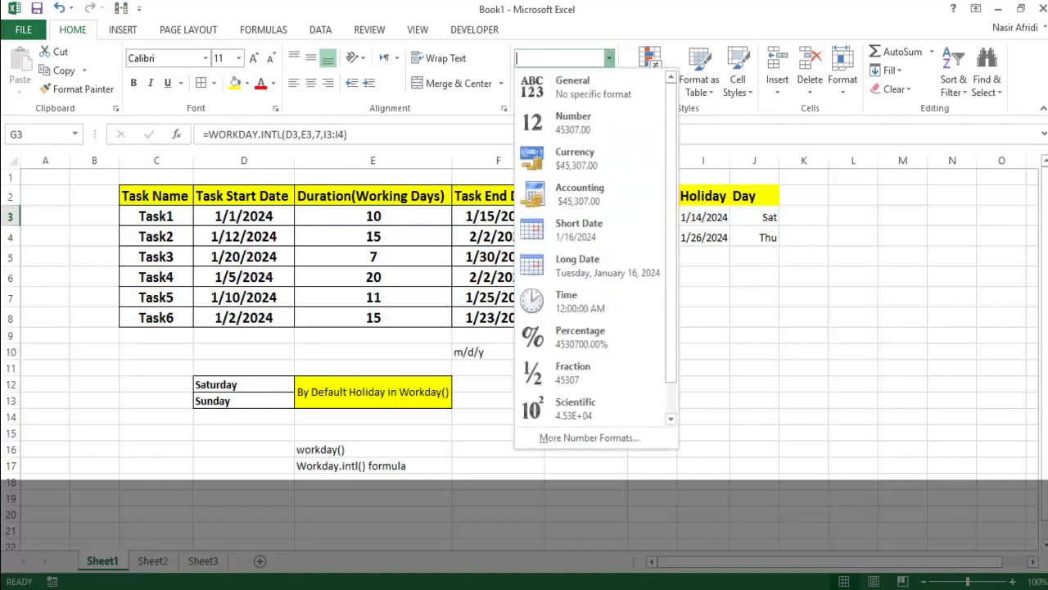
click(579, 230)
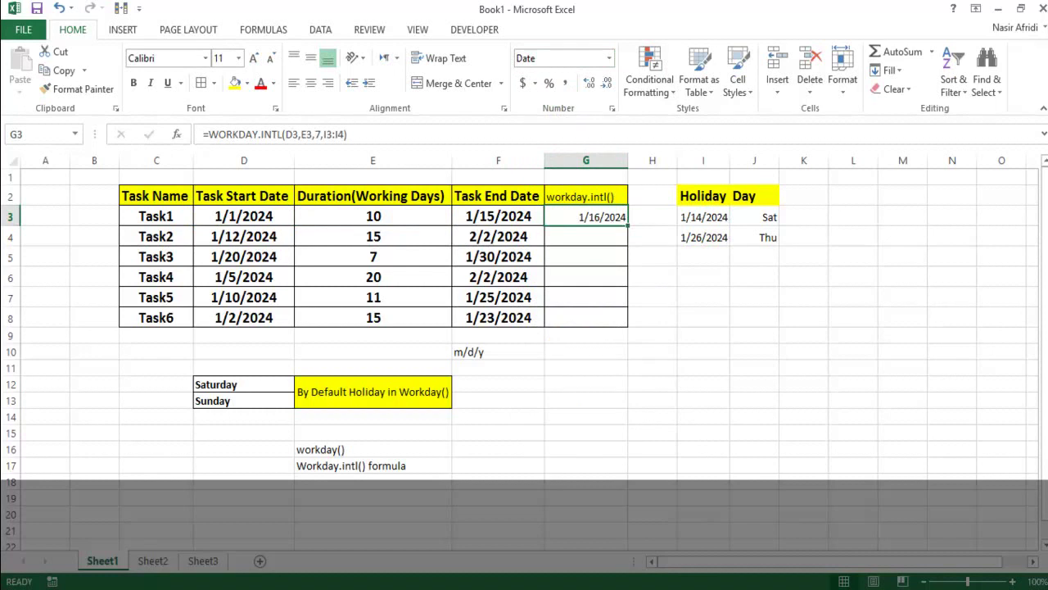
Make G3 bold and raise its font size to 14
click(134, 83)
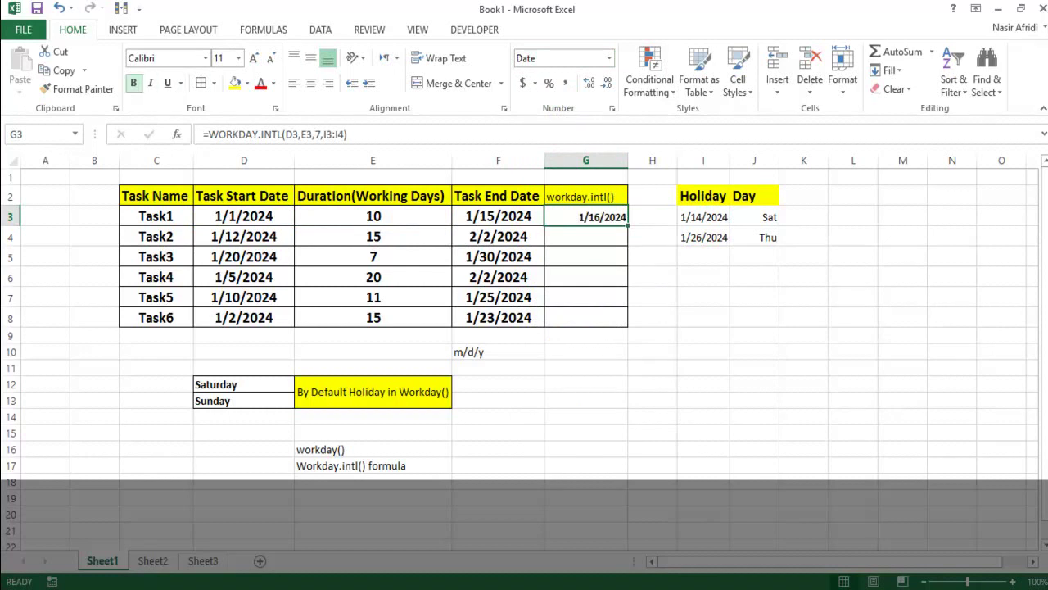
click(254, 58)
click(254, 58)
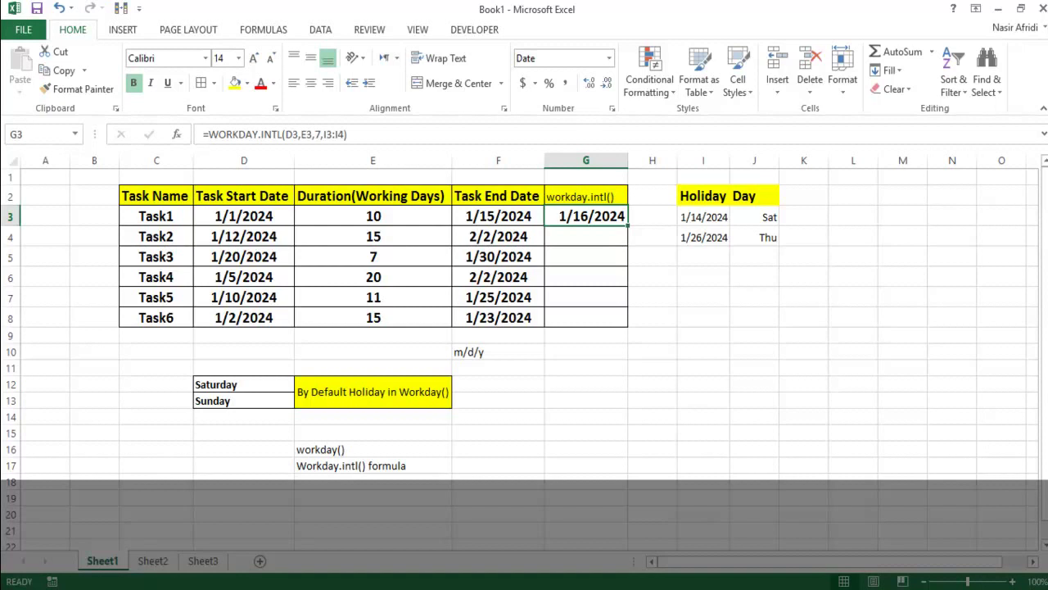
Copy G3's WORKDAY.INTL formula down to Task6 and check Task2's duration of 15
double_click(628, 224)
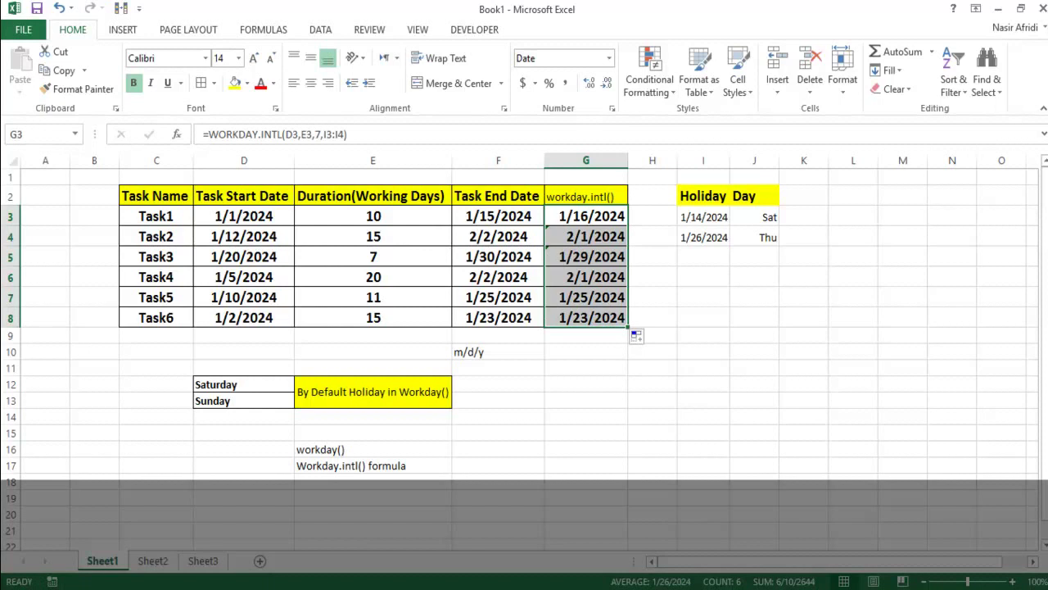
click(373, 236)
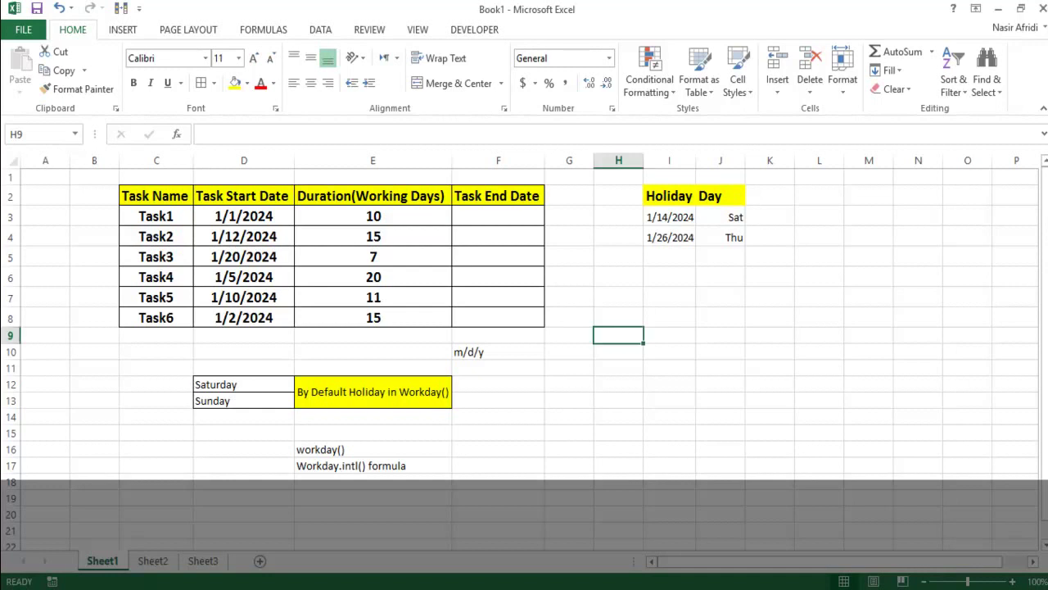
click(373, 448)
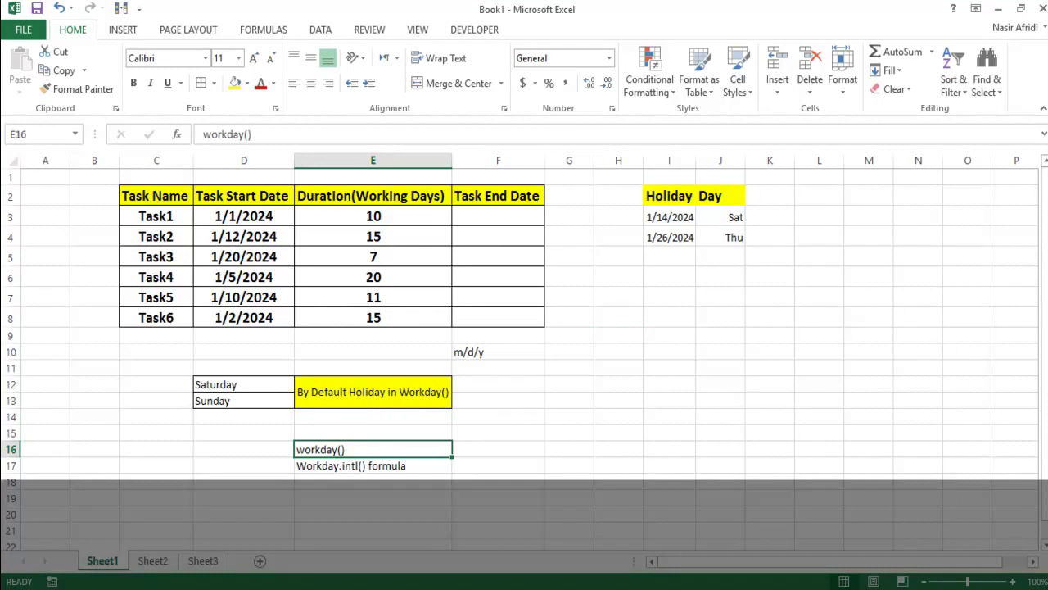
drag(156, 215, 155, 319)
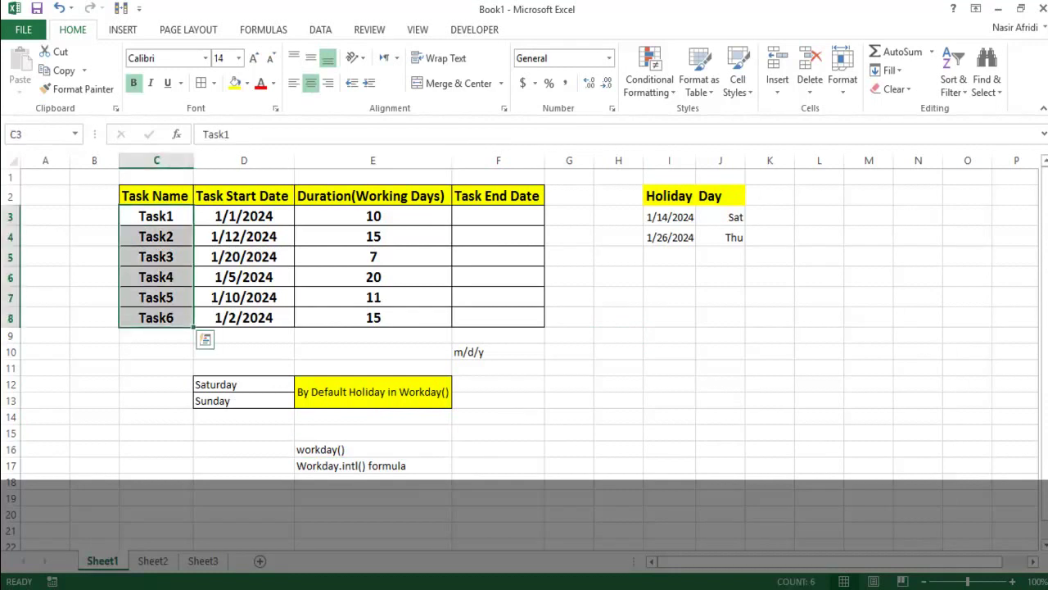
drag(244, 215, 243, 319)
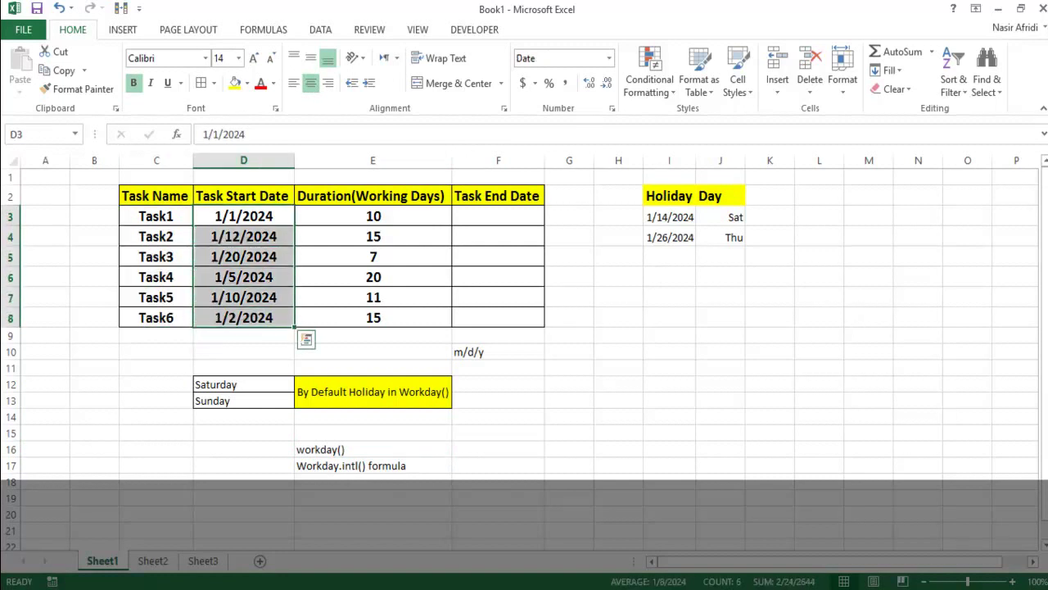
drag(372, 215, 373, 320)
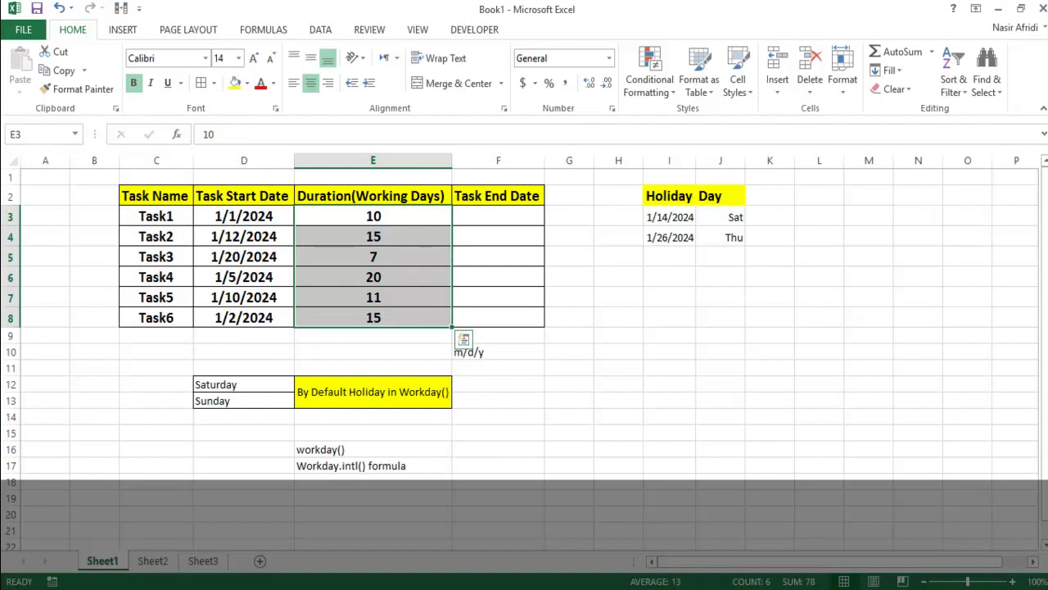
click(243, 215)
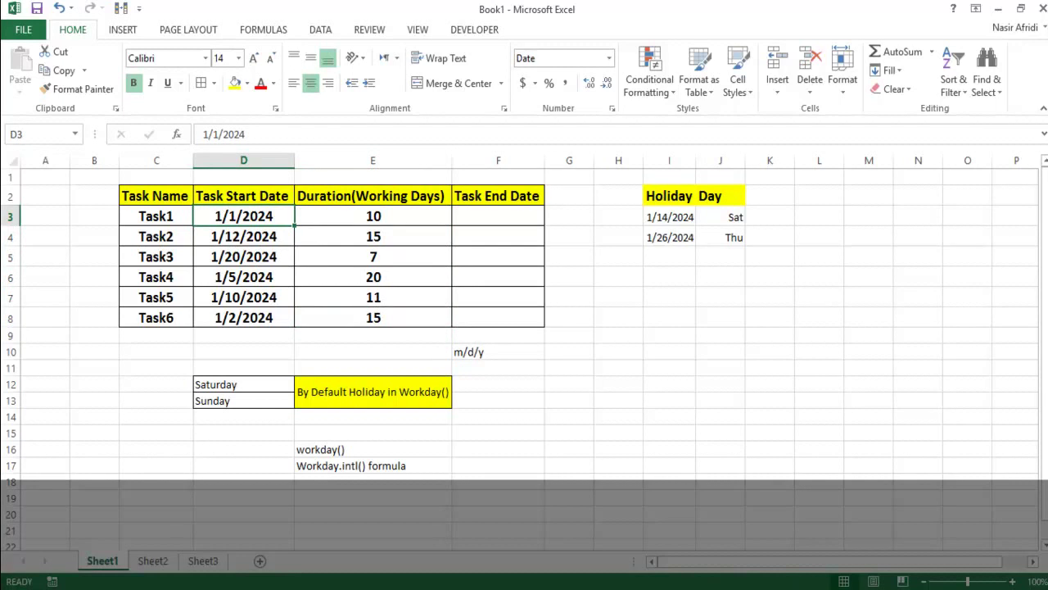
click(498, 216)
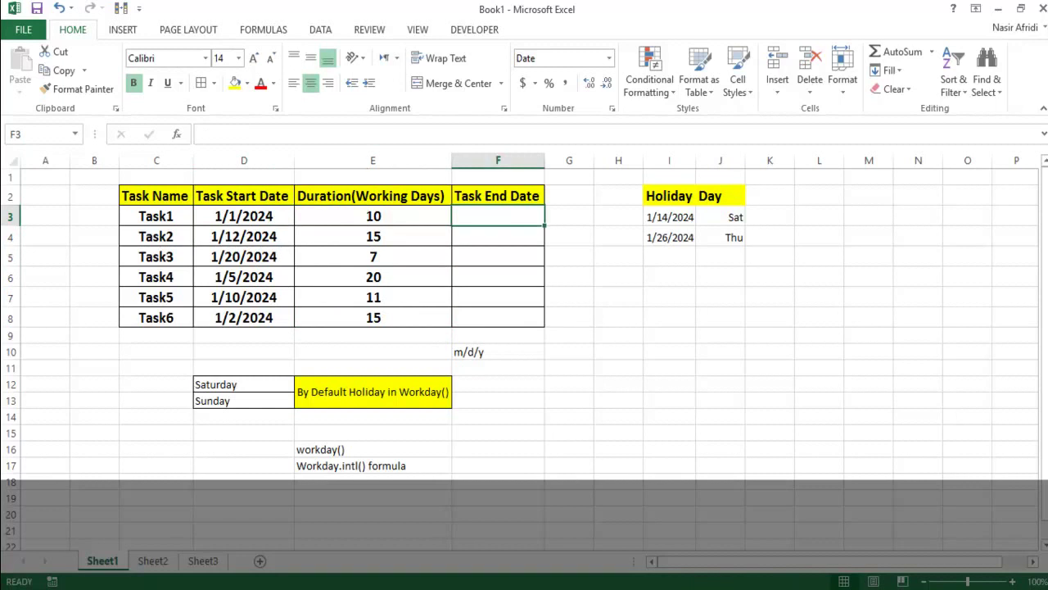
Enter =WORKDAY(D3,E3) in F3 so Task1's end date reads 1/15/2024
text(=wo)
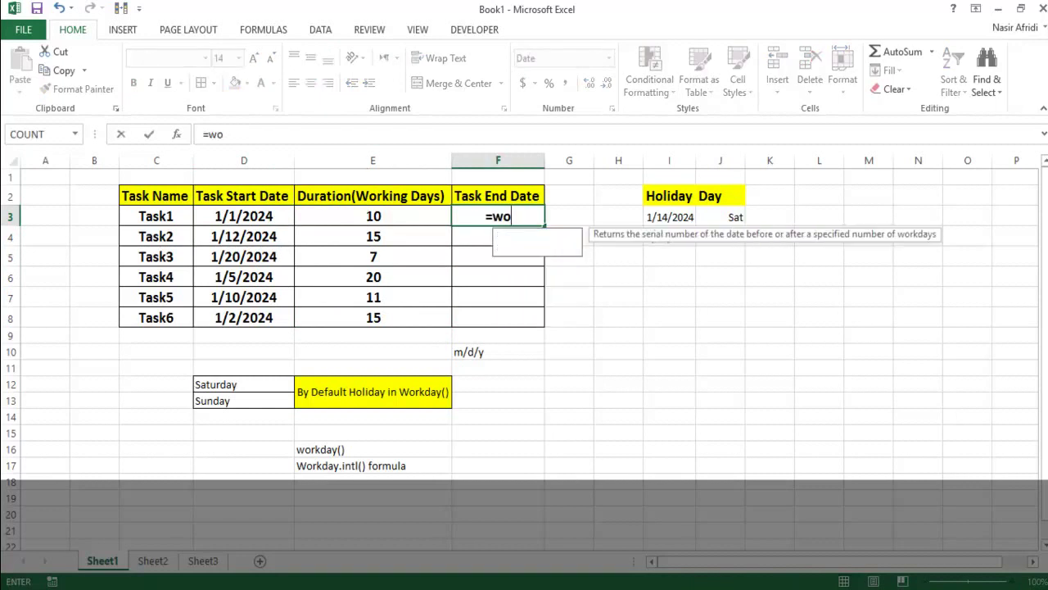
text(rk)
key(Tab)
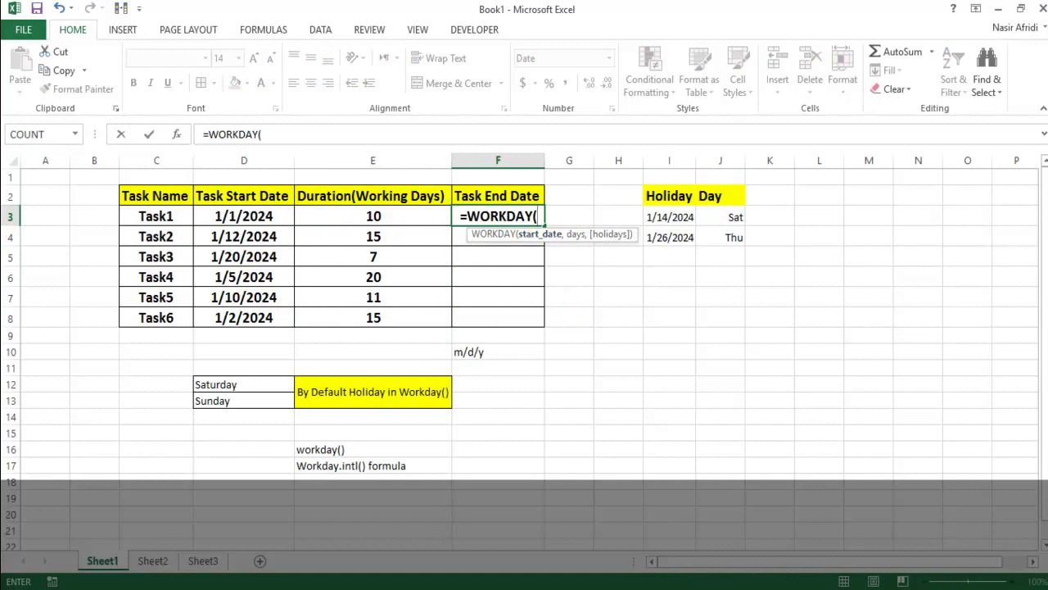
click(243, 215)
text(,)
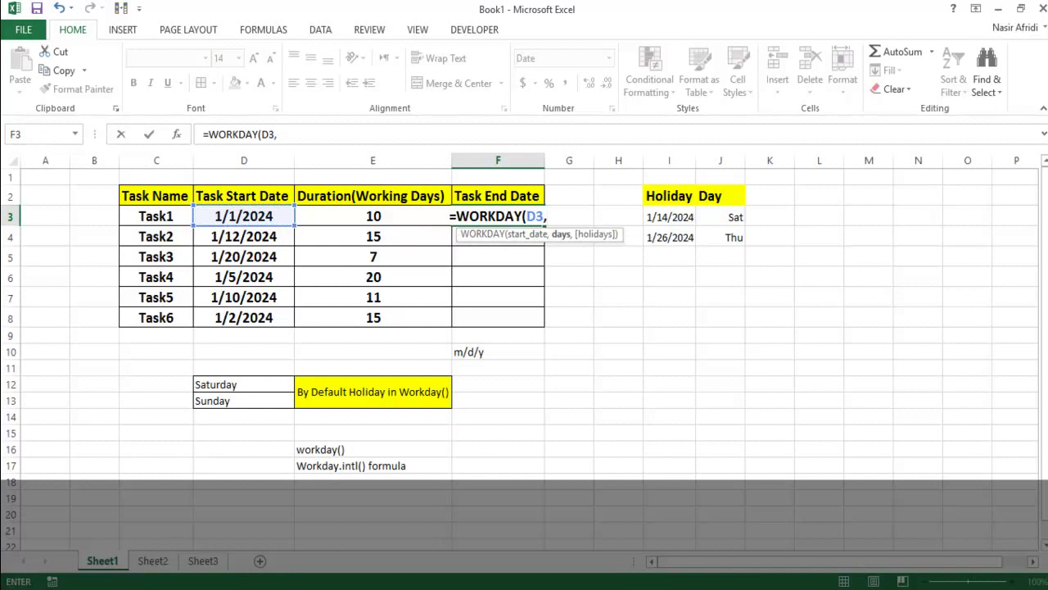
click(372, 216)
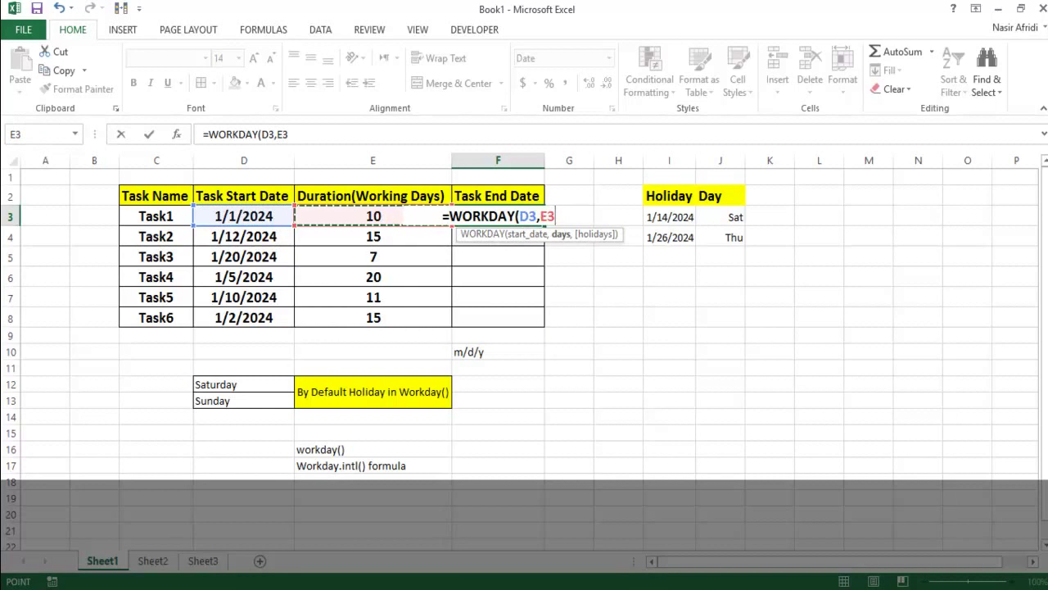
text())
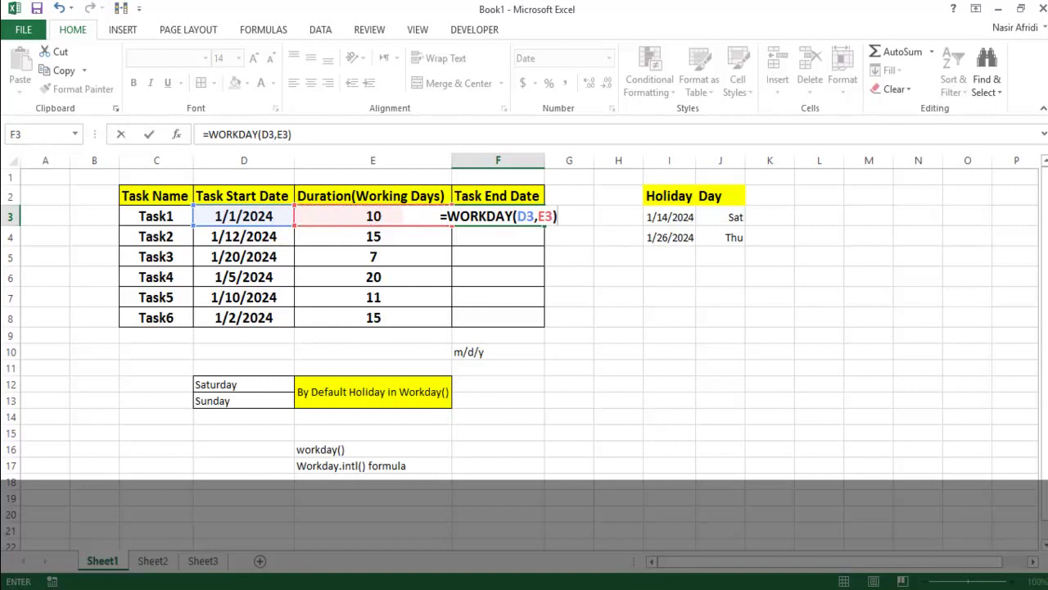
key(Return)
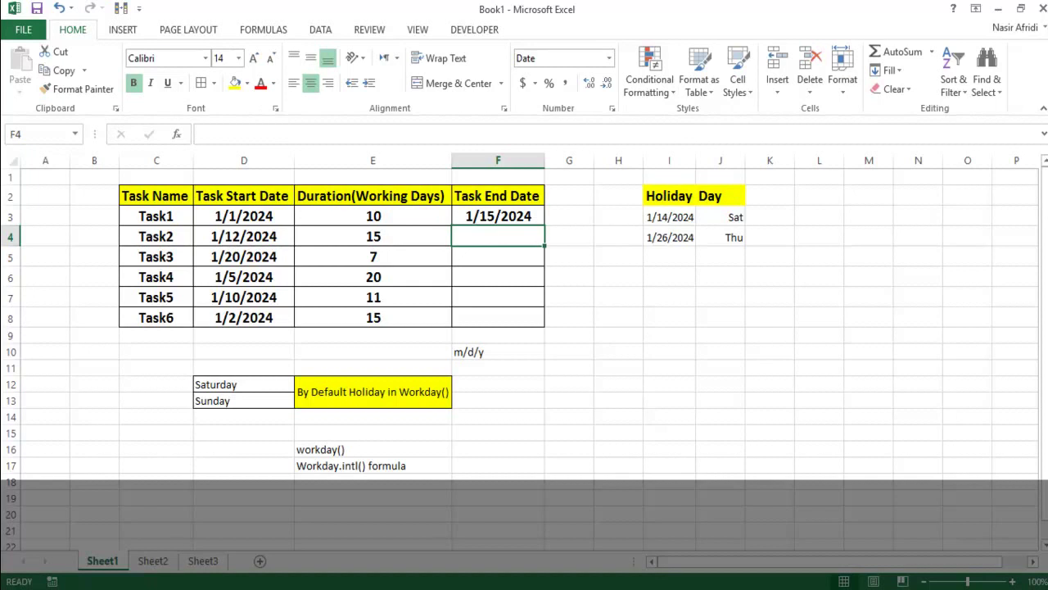
Bold the Saturday and Sunday cells, then fill the WORKDAY formula from F3 to F8
drag(243, 384, 243, 400)
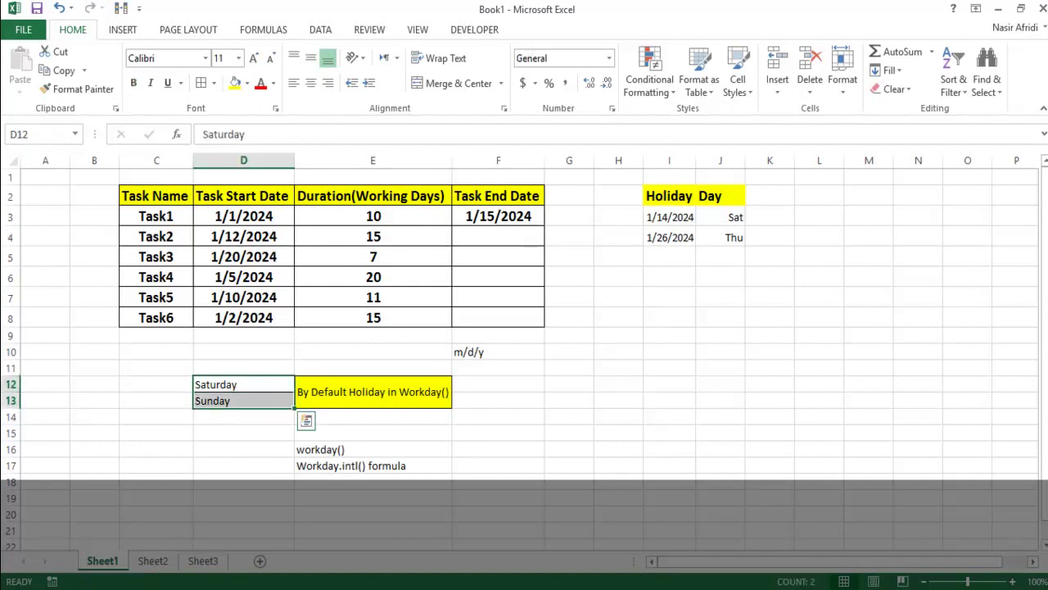
key(ctrl+b)
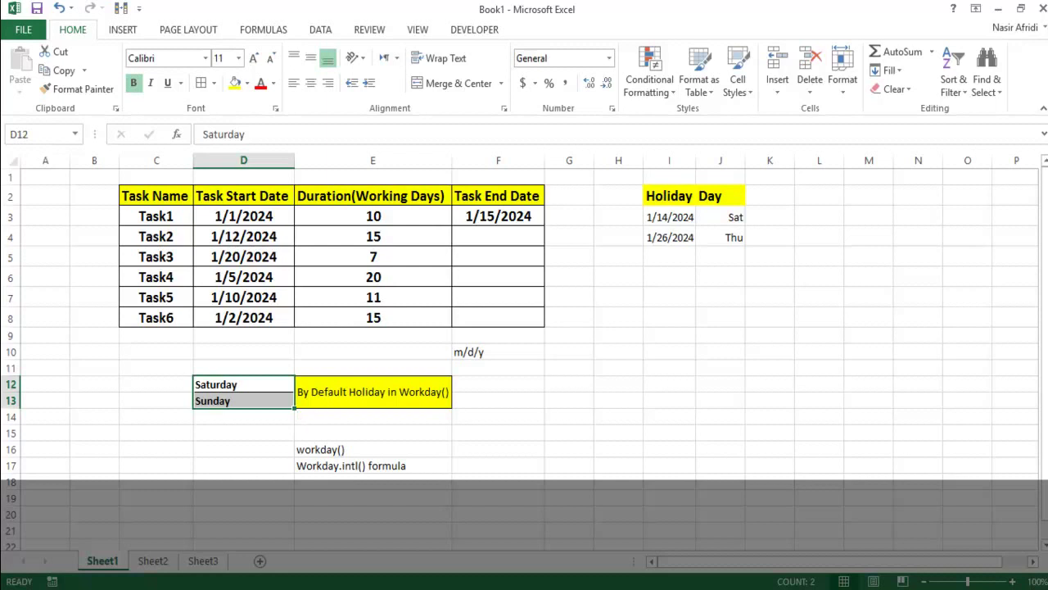
click(498, 215)
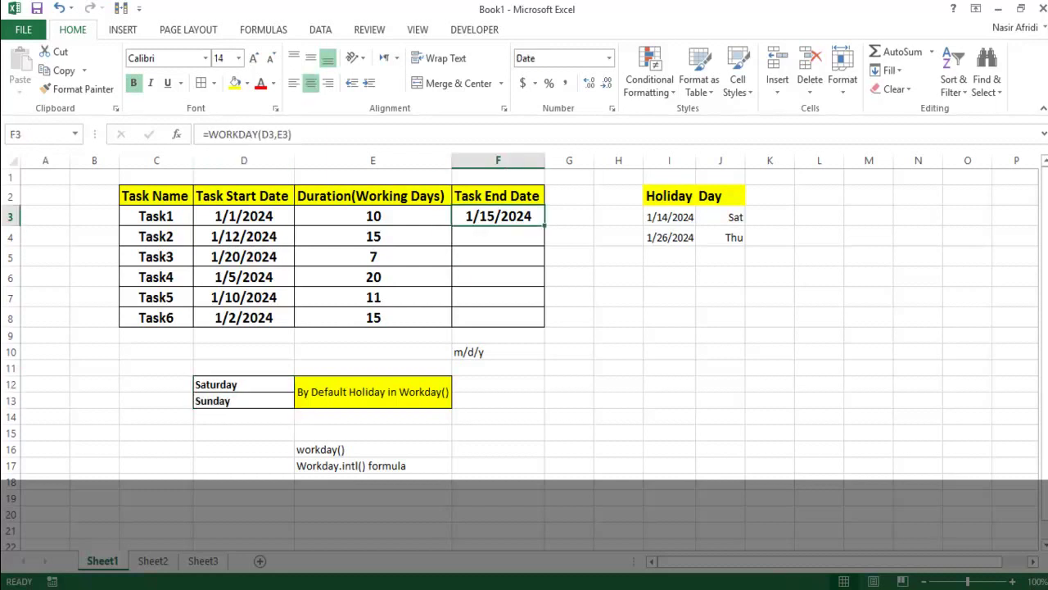
drag(544, 224, 544, 326)
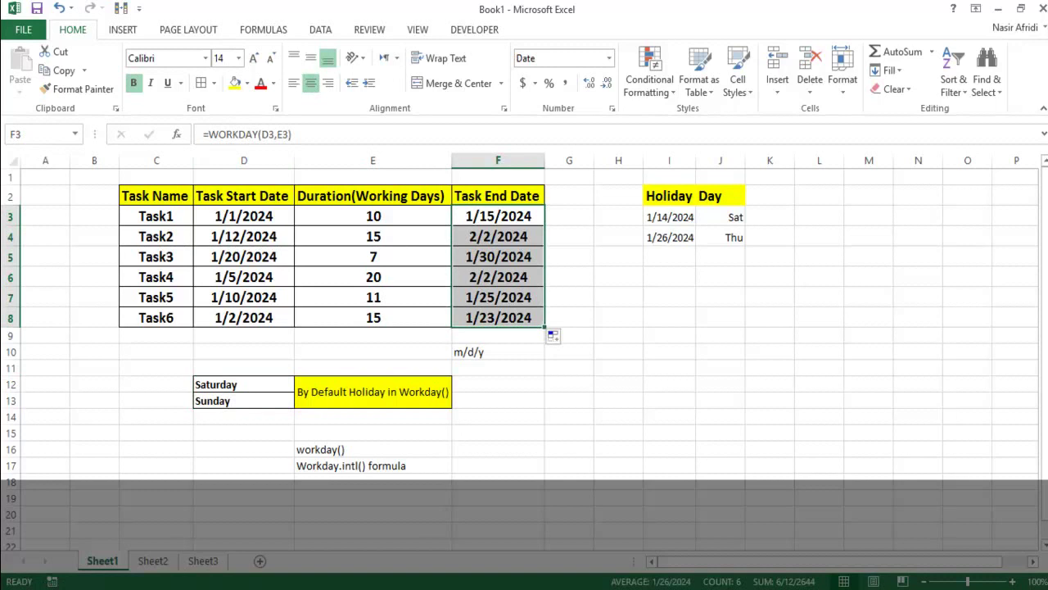
click(243, 235)
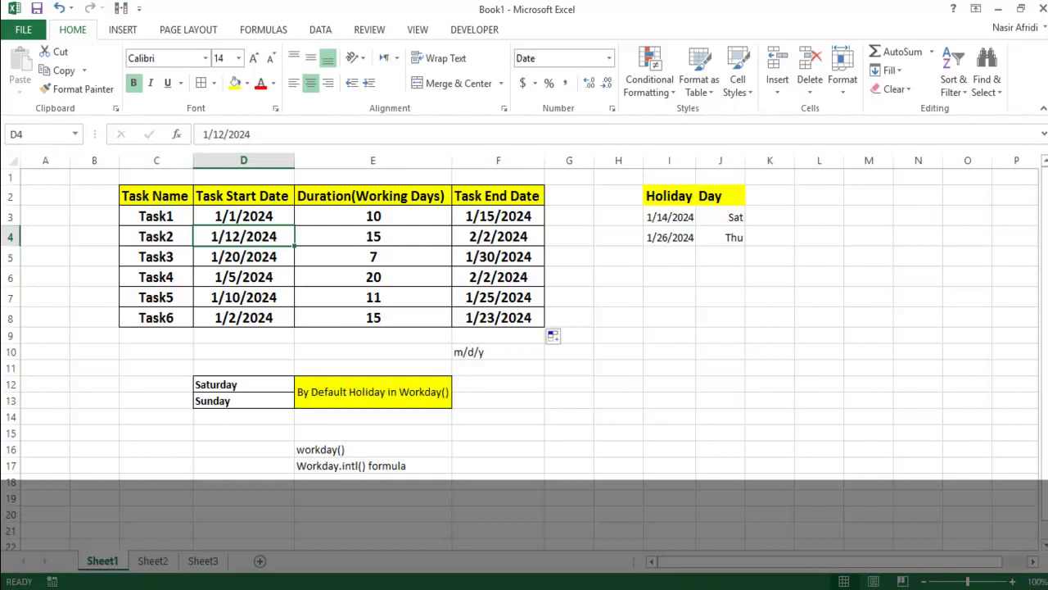
click(243, 257)
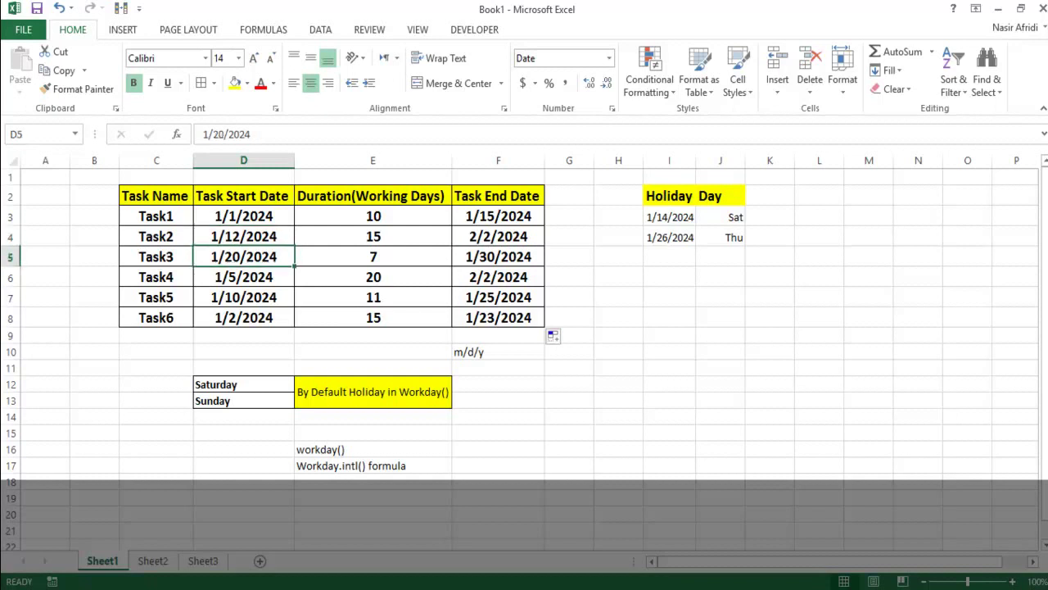
click(372, 257)
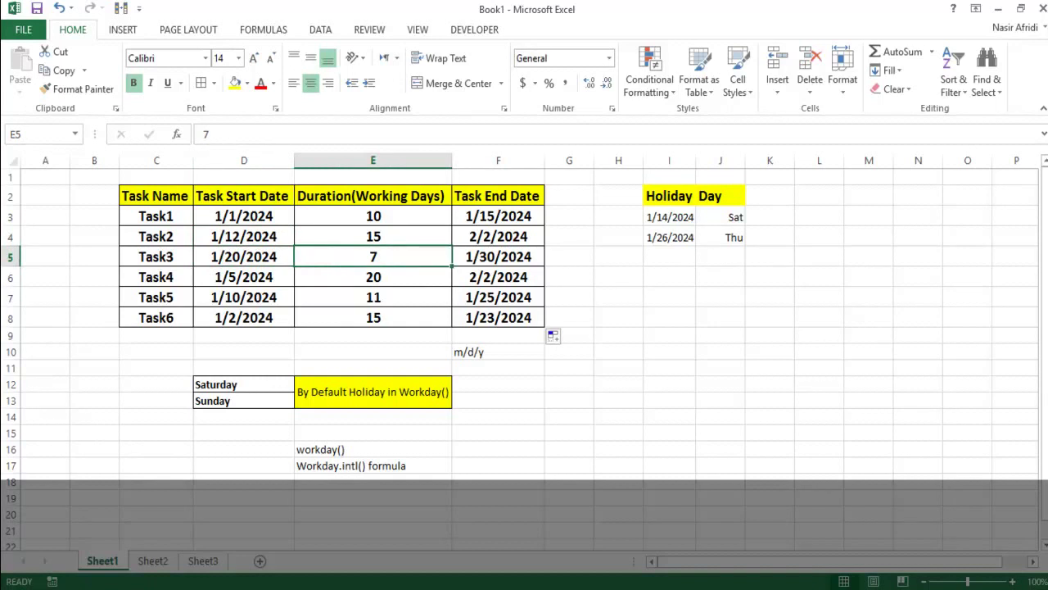
click(243, 277)
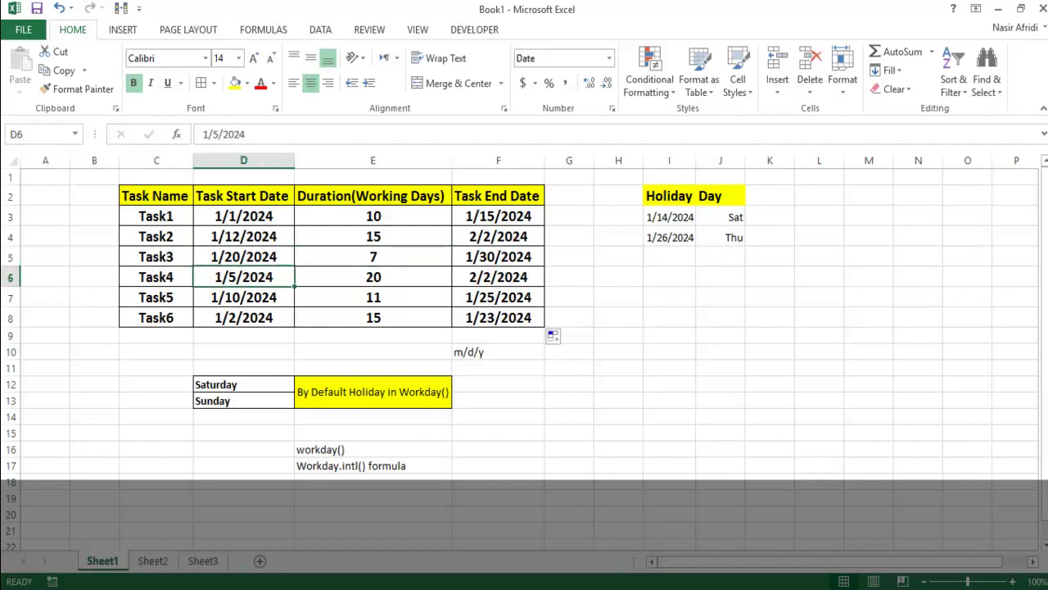
click(373, 277)
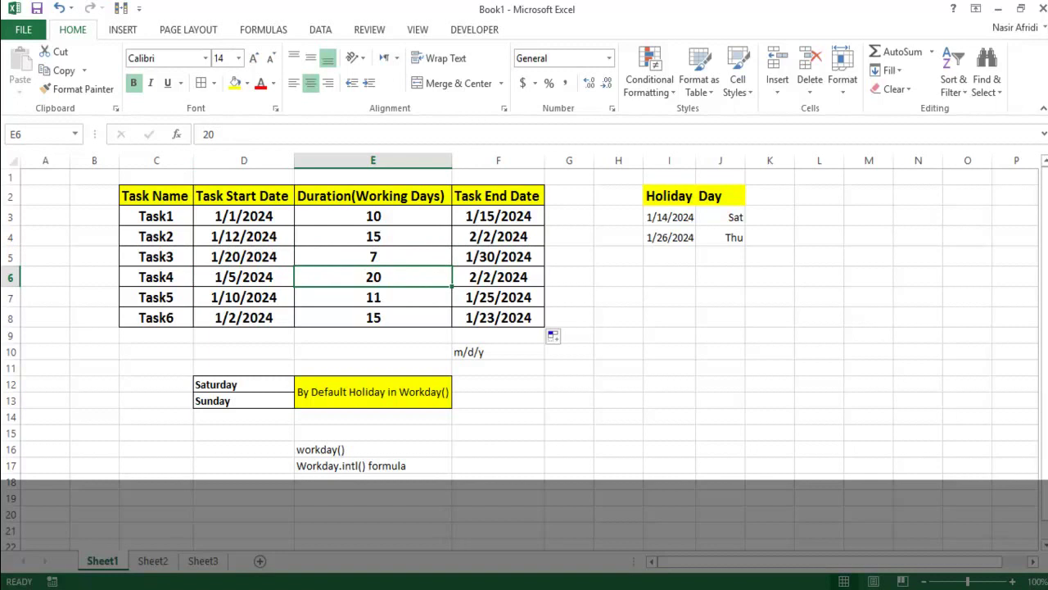
click(244, 297)
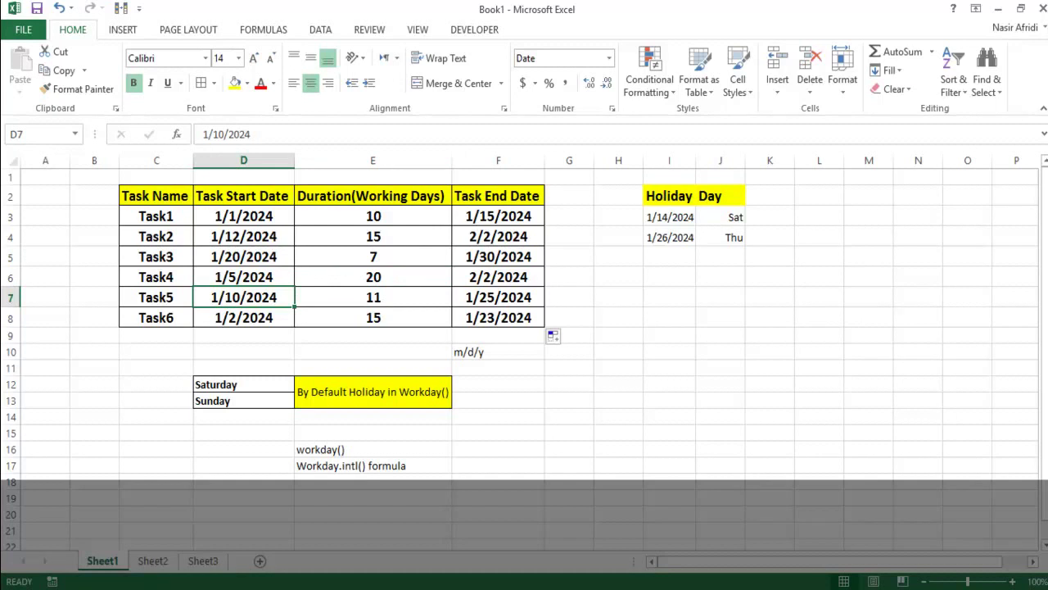
click(372, 318)
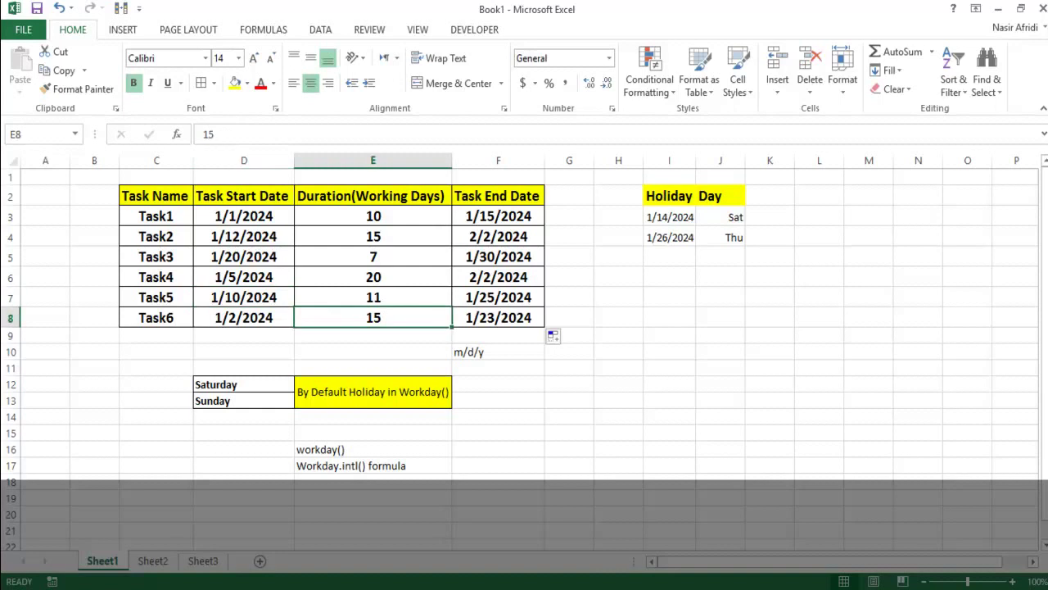
click(498, 317)
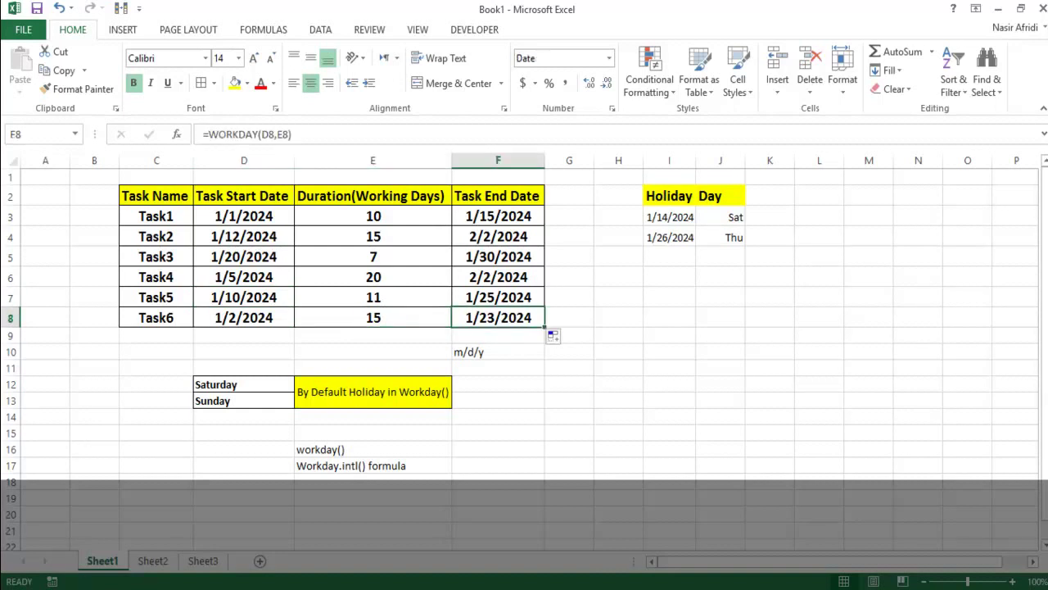